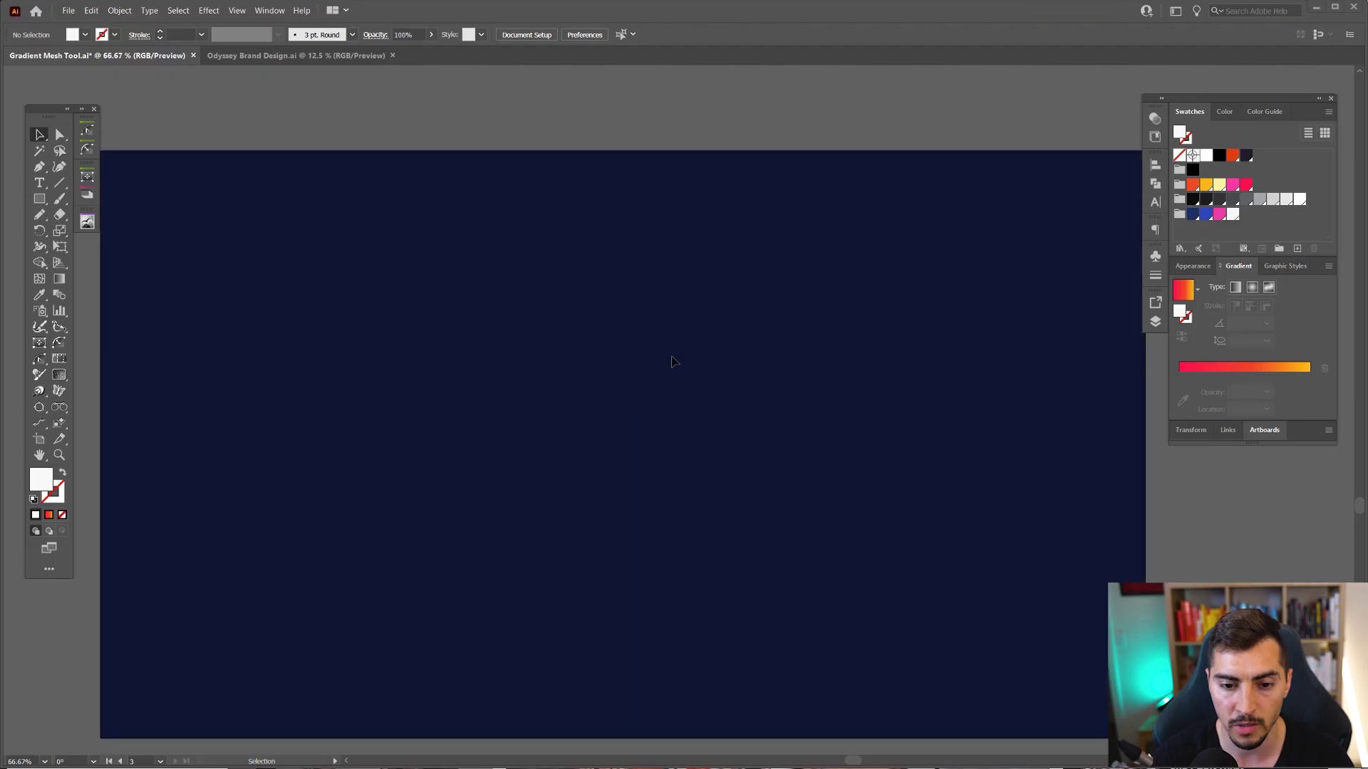
Draw a white circle about 613 px in diameter in the middle of the dark blue artboard.
left_click_drag(637, 397, 693, 344)
key("l")
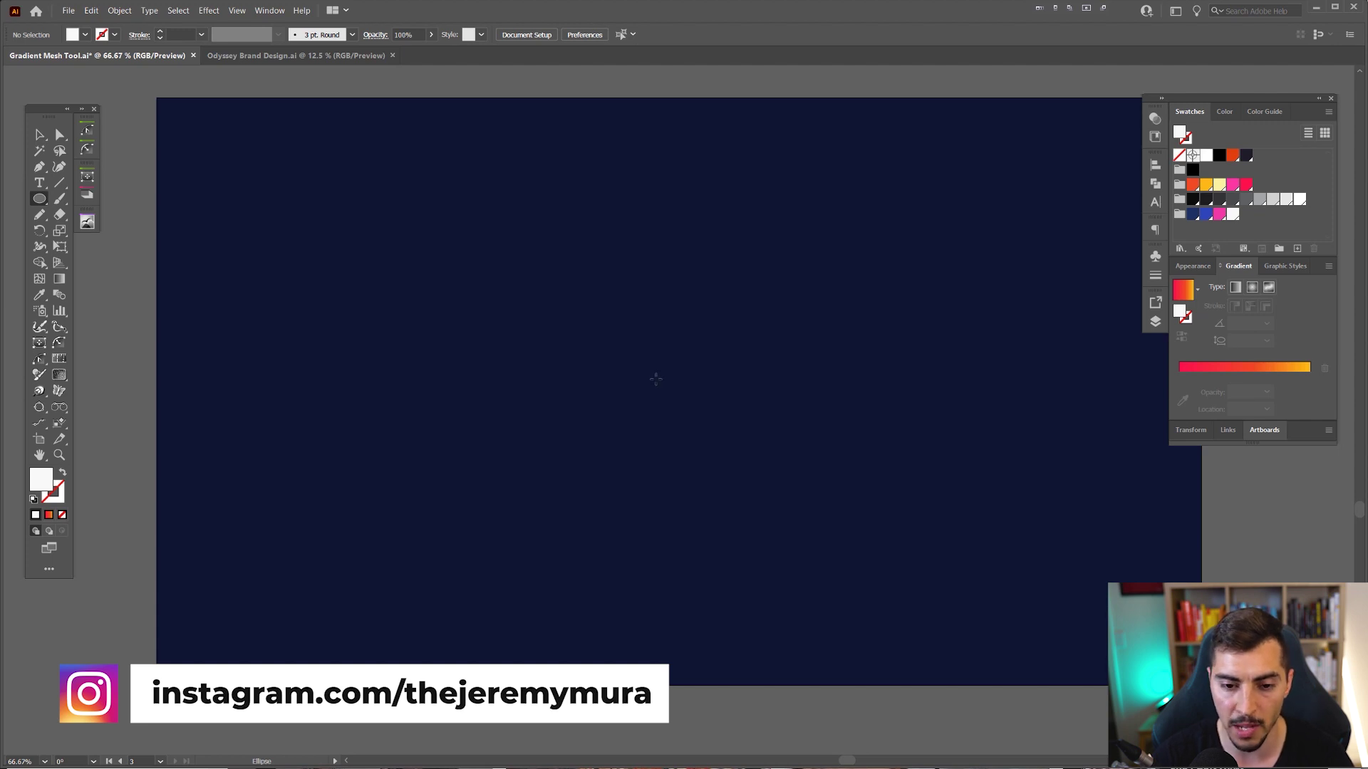
left_click_drag(655, 379, 765, 542)
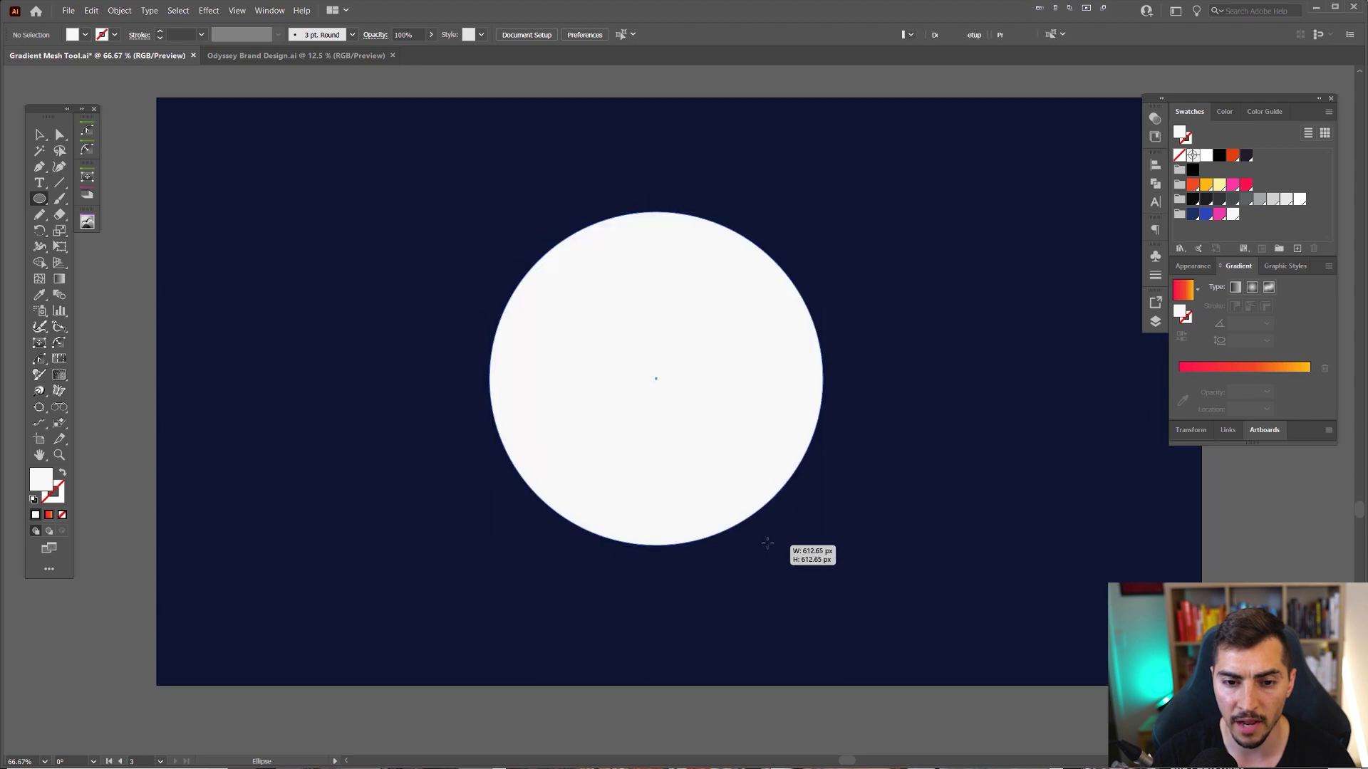
key("v")
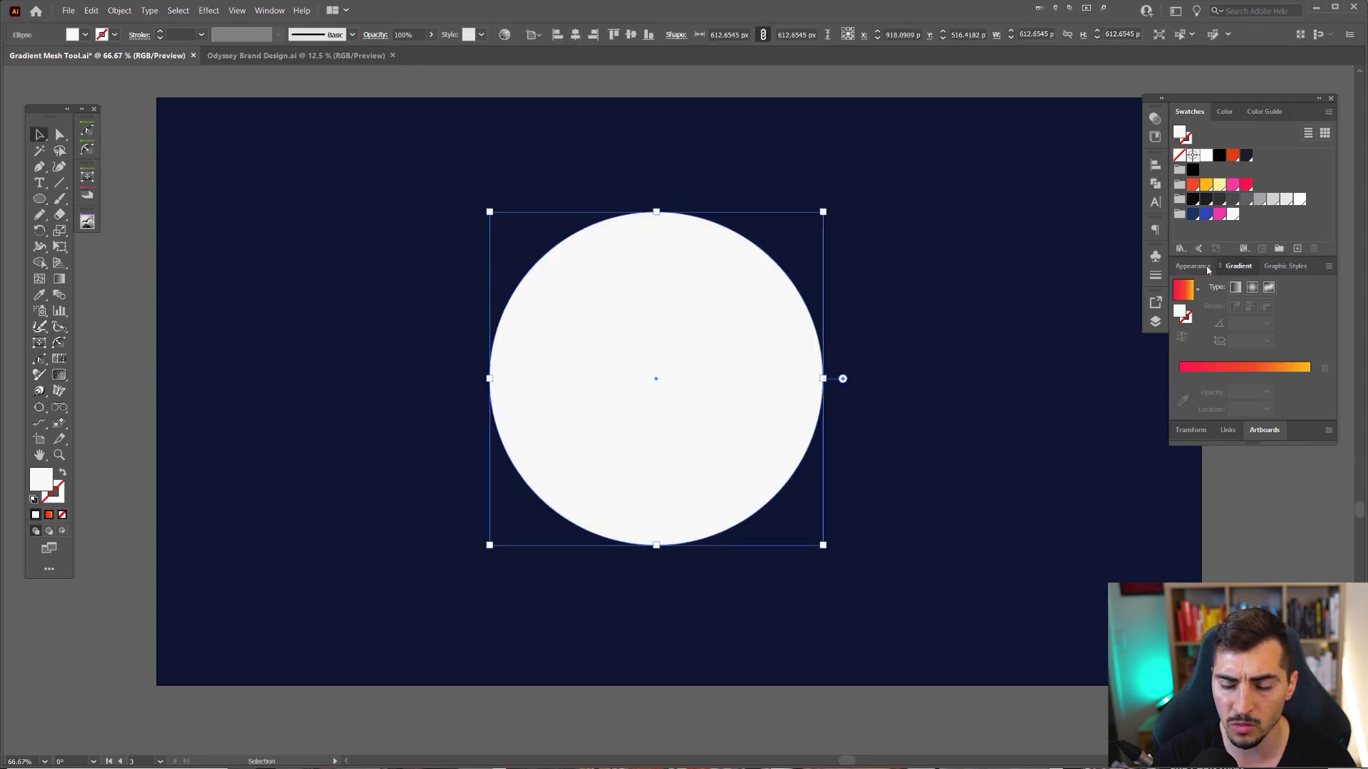
Fill the circle with a two-colour linear gradient running from pink to blue, removing the extra red and orange stops.
left_click_drag(1238, 266, 890, 285)
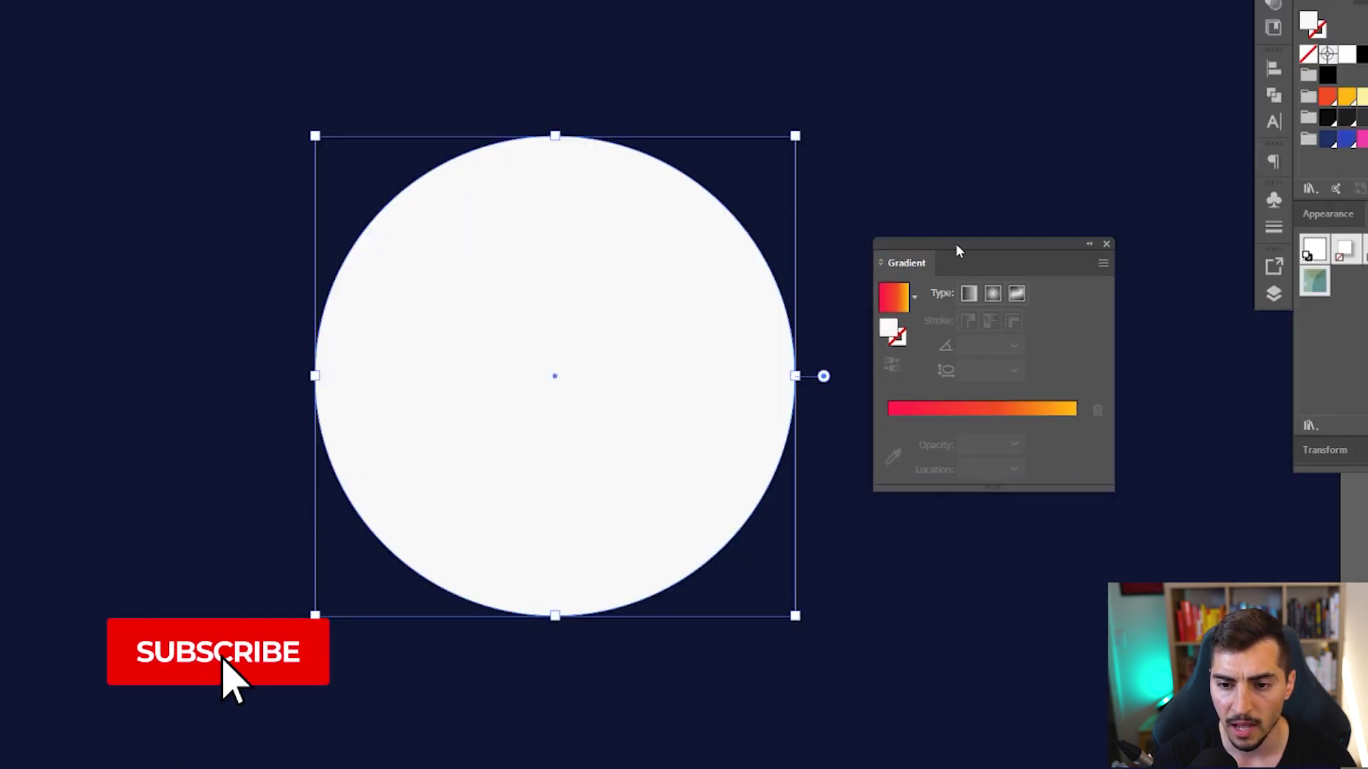
left_click_drag(956, 243, 943, 243)
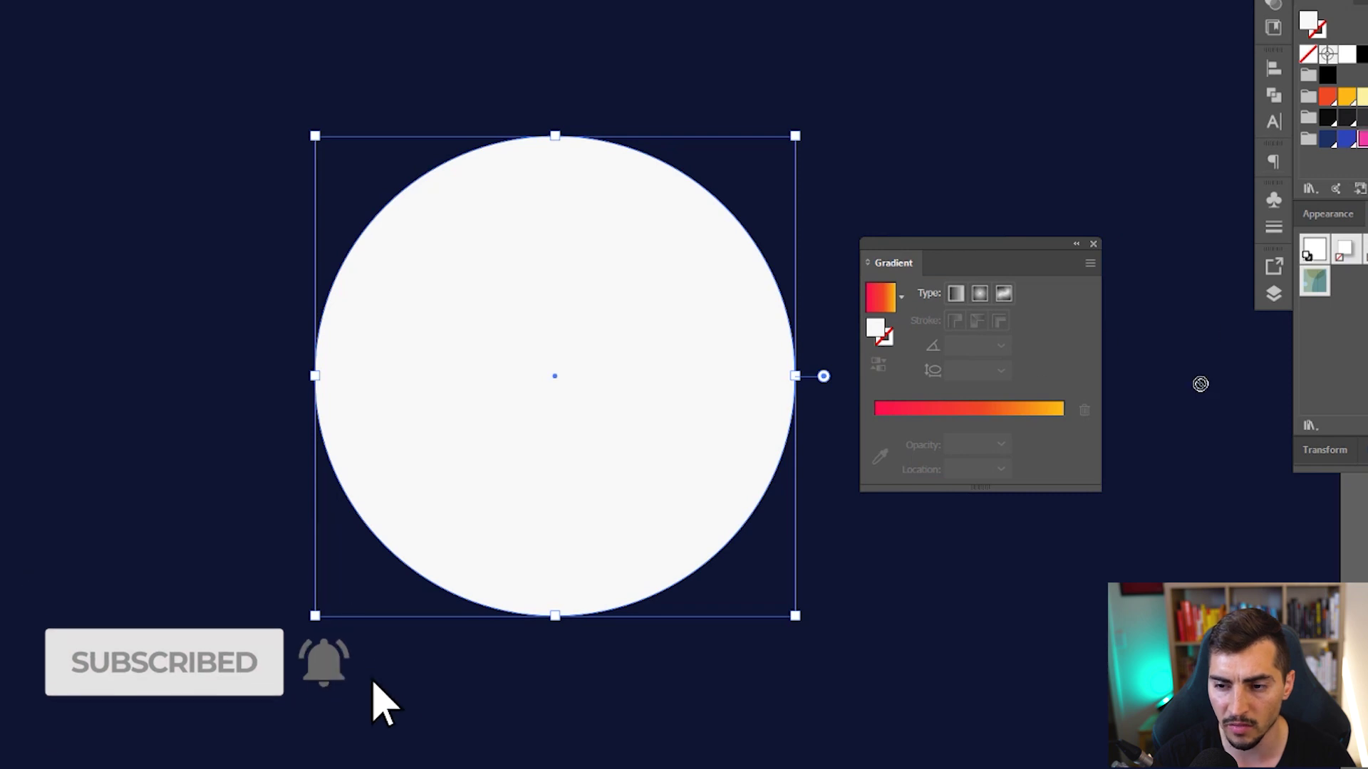
left_click(933, 412)
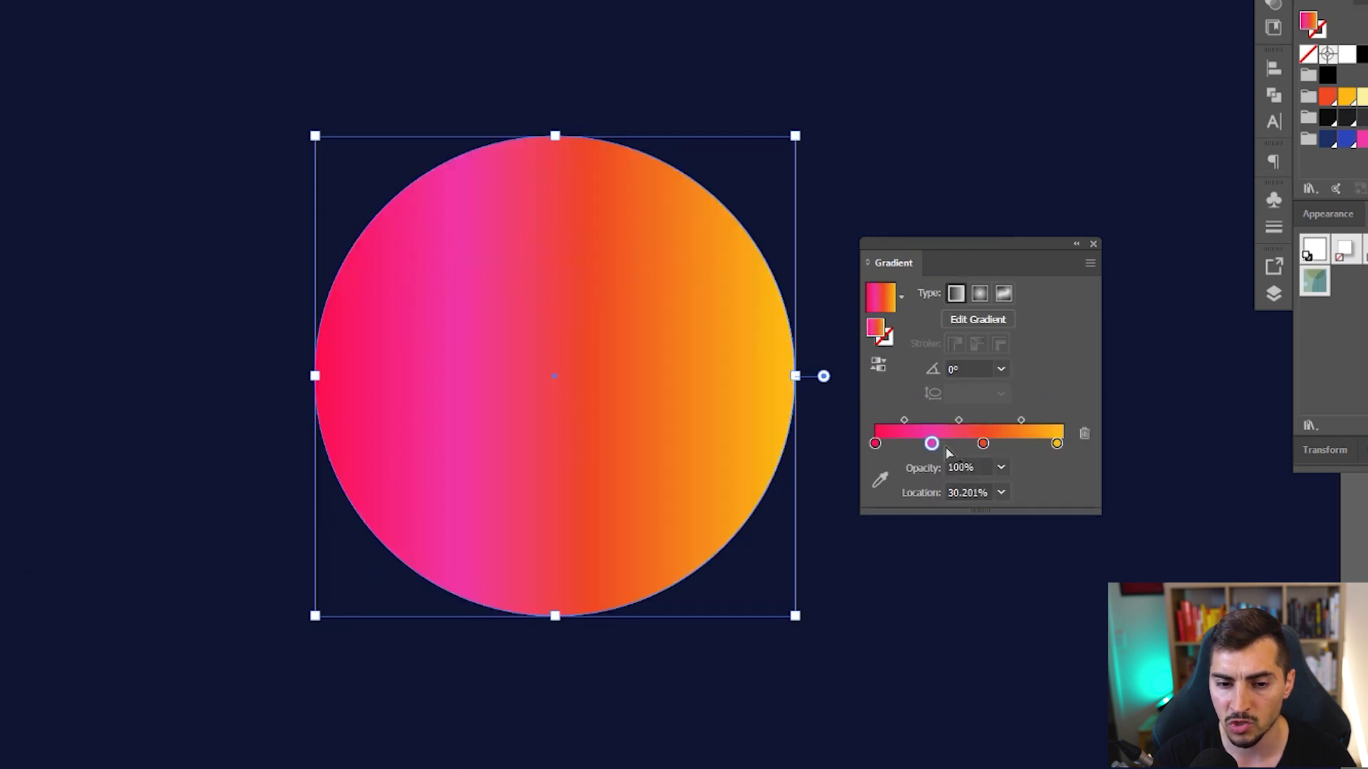
left_click_drag(876, 444, 876, 481)
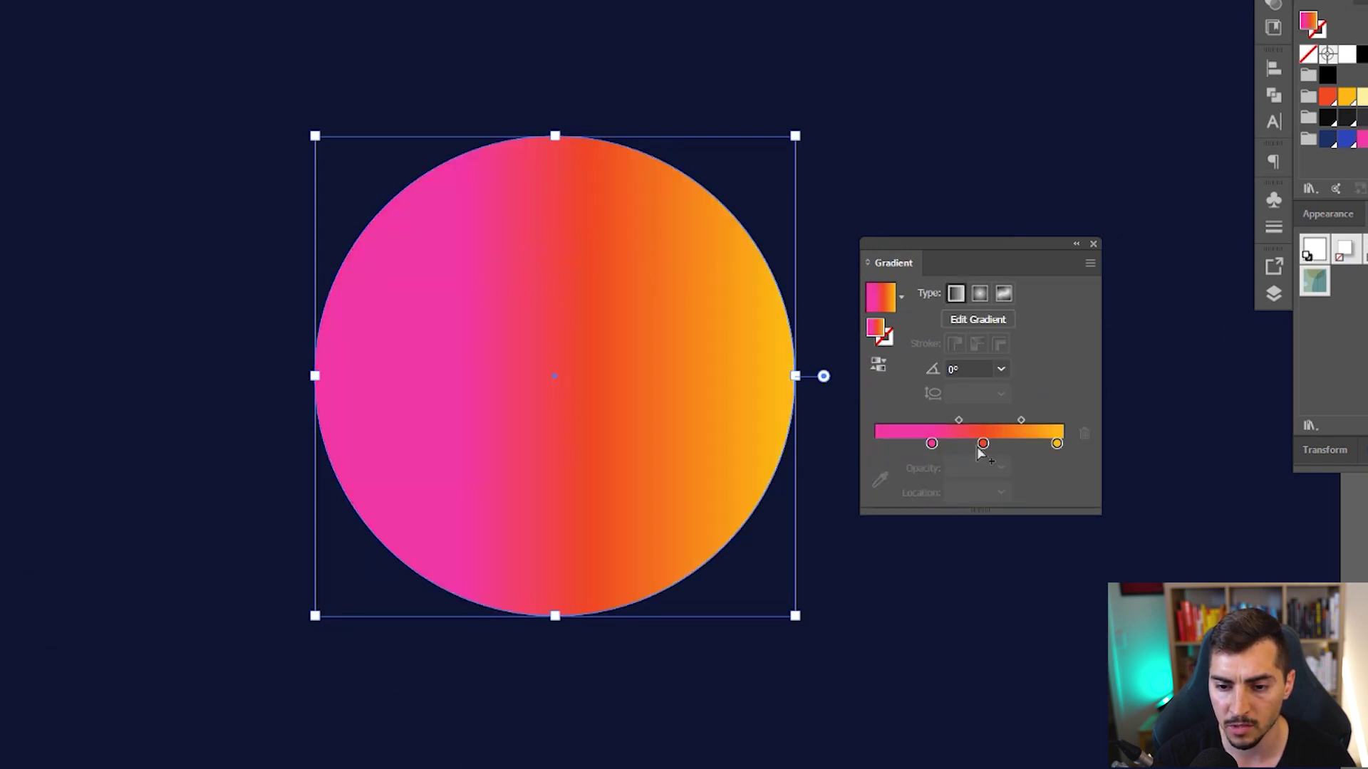
left_click_drag(983, 443, 874, 443)
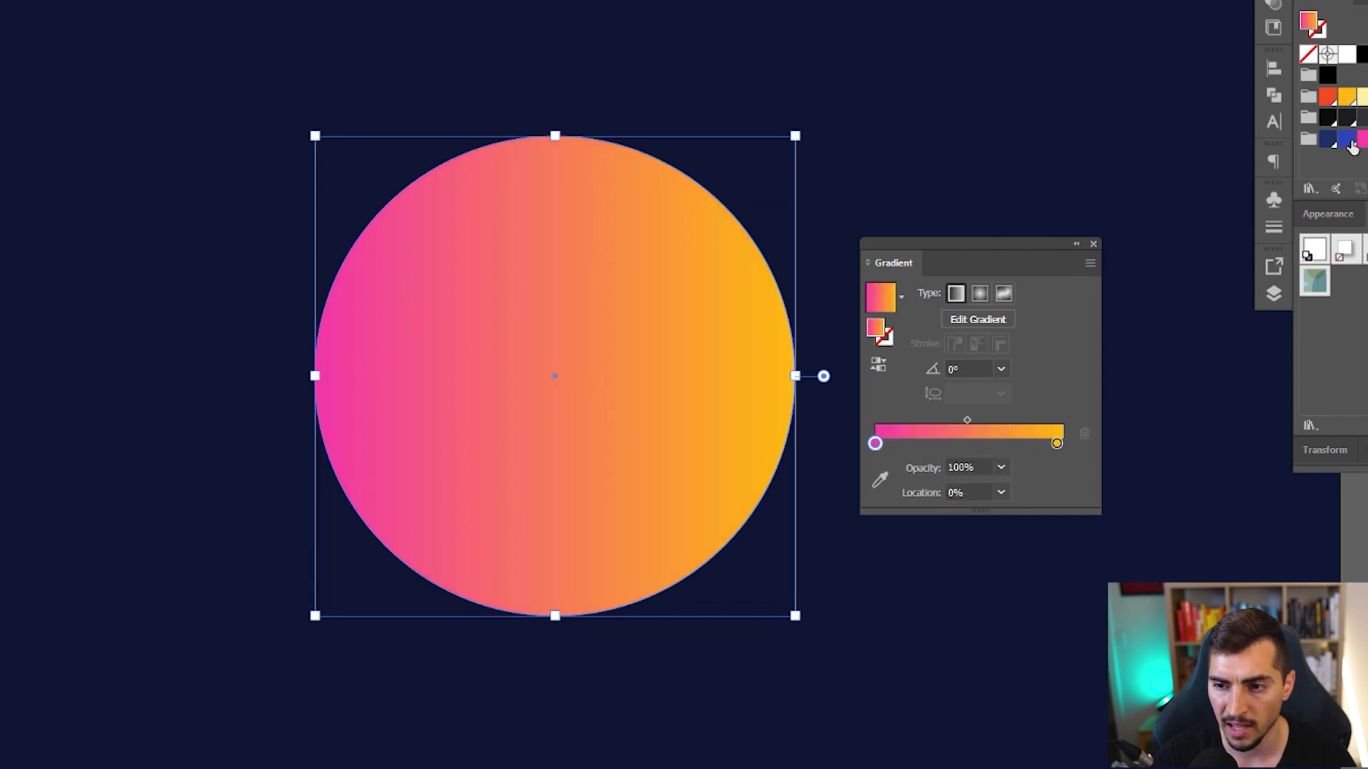
left_click_drag(1058, 446, 1056, 442)
Set the circle's gradient angle to -50°.
left_click_drag(978, 257, 1056, 348)
scroll(620, 285, "up", 2)
scroll(1046, 422, "down", 3)
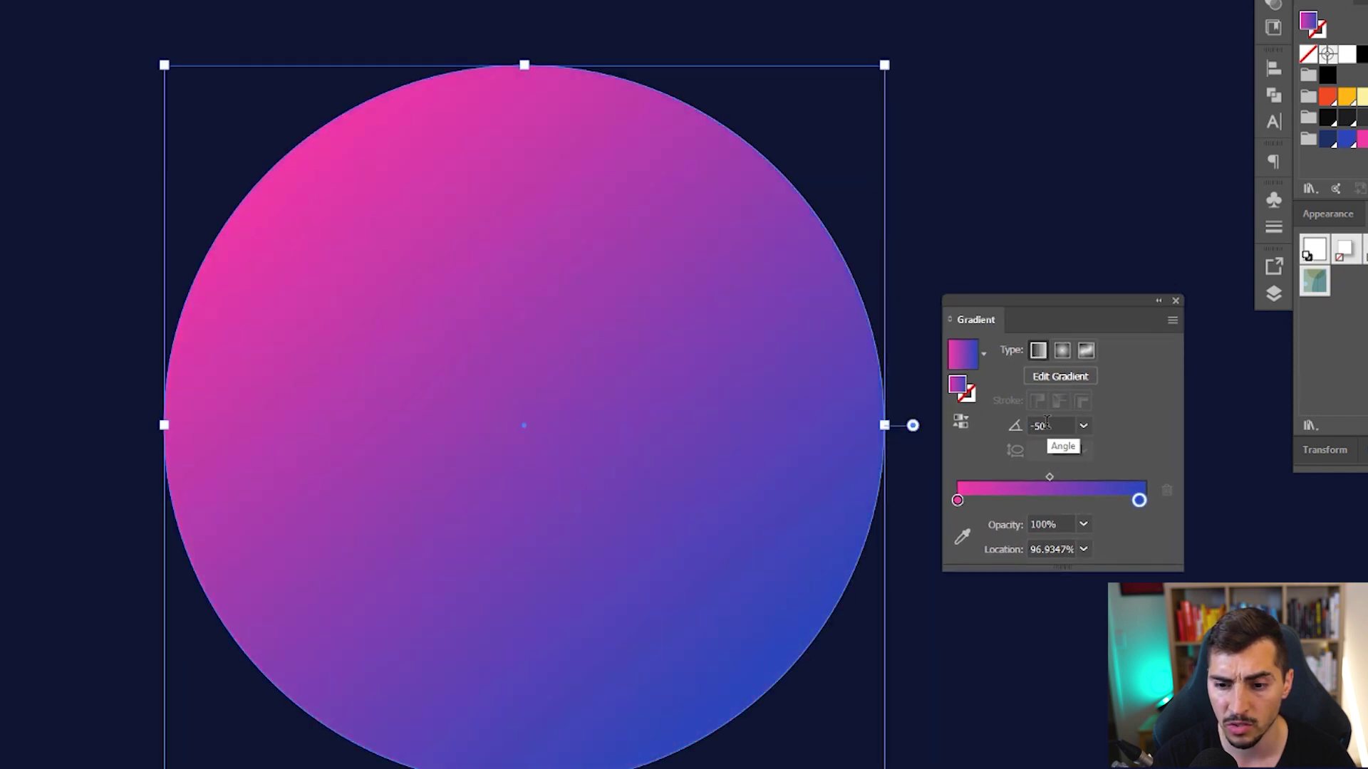
left_click_drag(1058, 302, 1091, 291)
scroll(784, 210, "down", 1)
left_click(901, 111)
left_click_drag(709, 228, 606, 282)
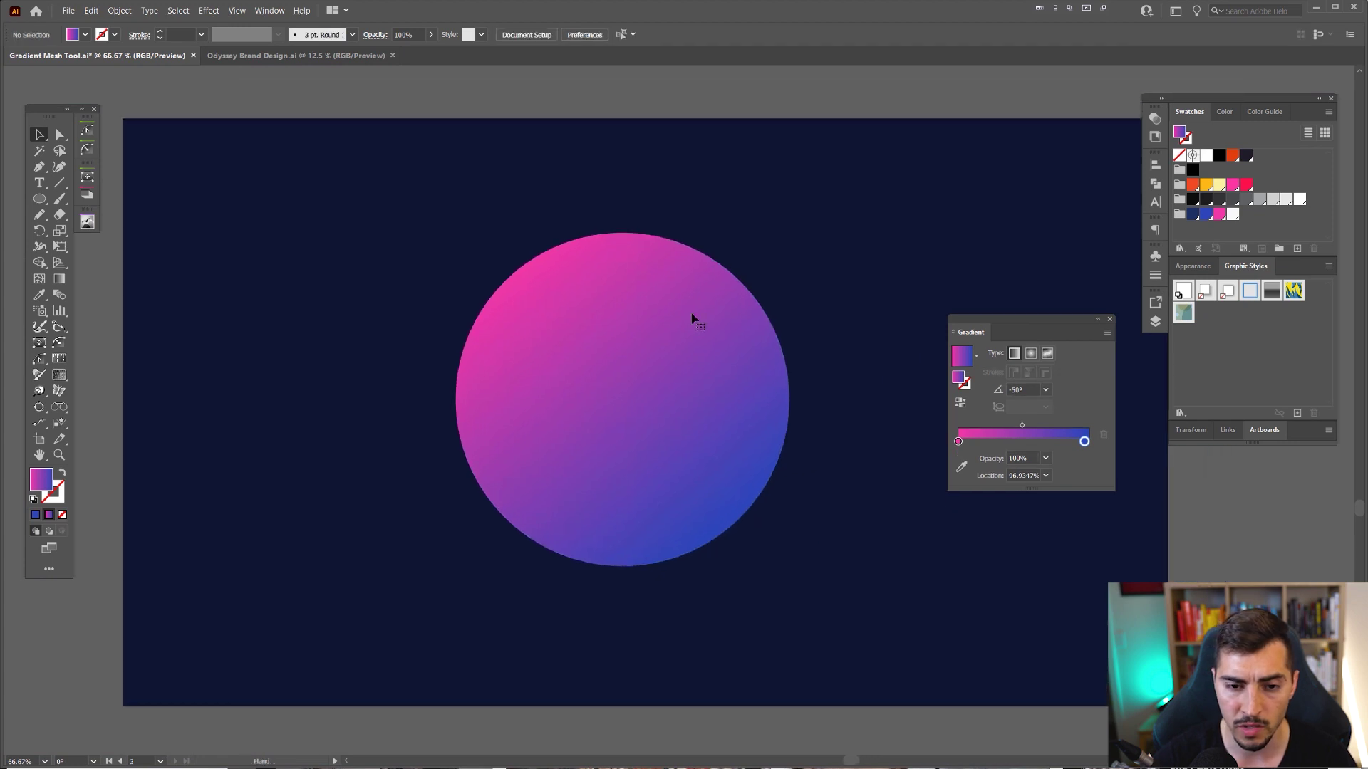
Apply a Gaussian Blur effect with a radius of 400 pixels to the gradient circle.
left_click(691, 318)
left_click(208, 10)
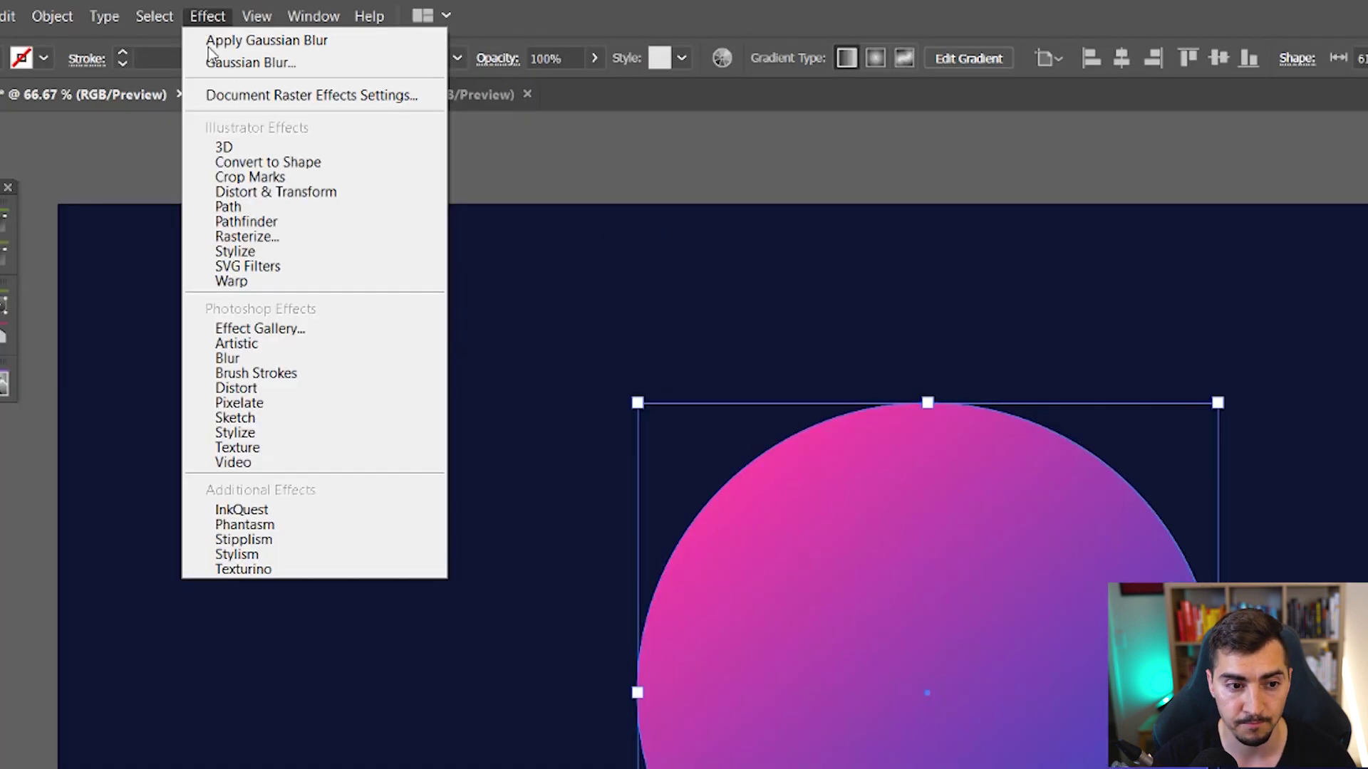
mouse_move(314, 361)
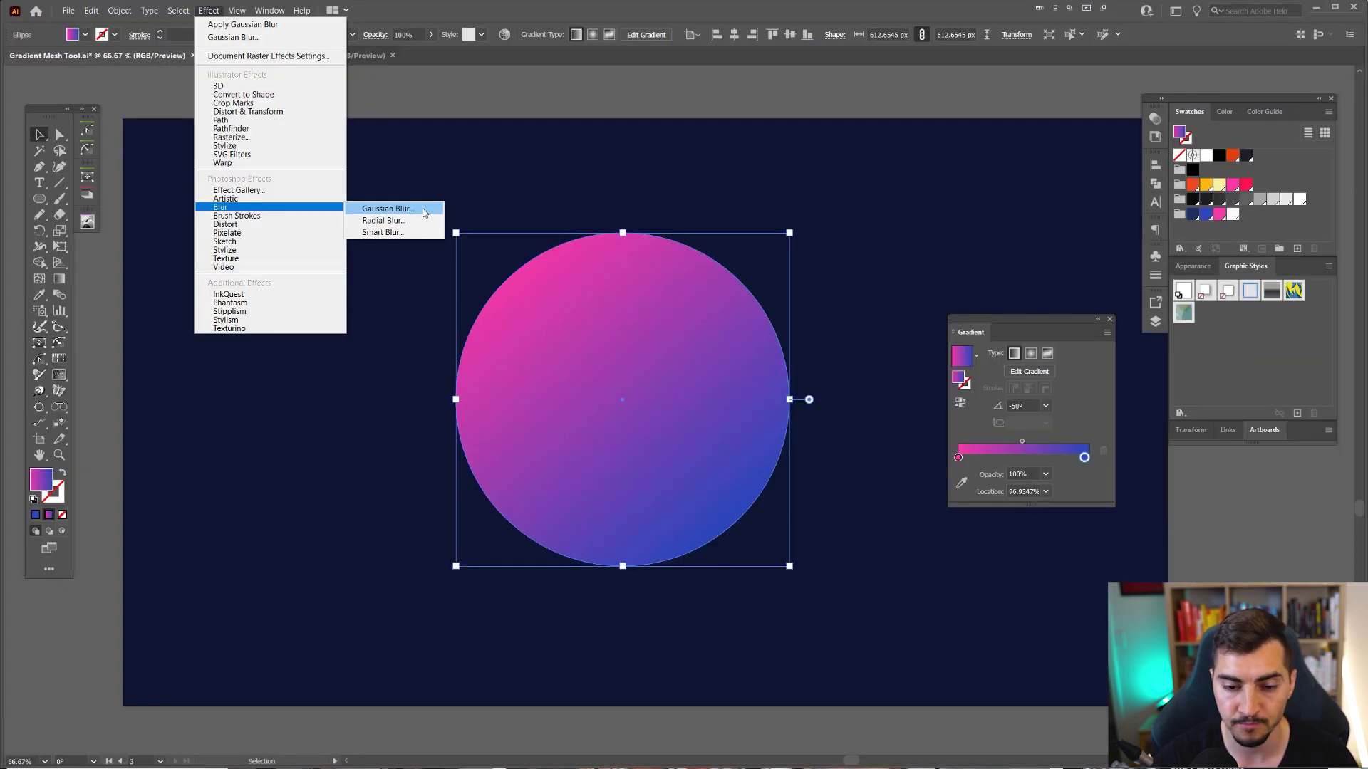
left_click(424, 211)
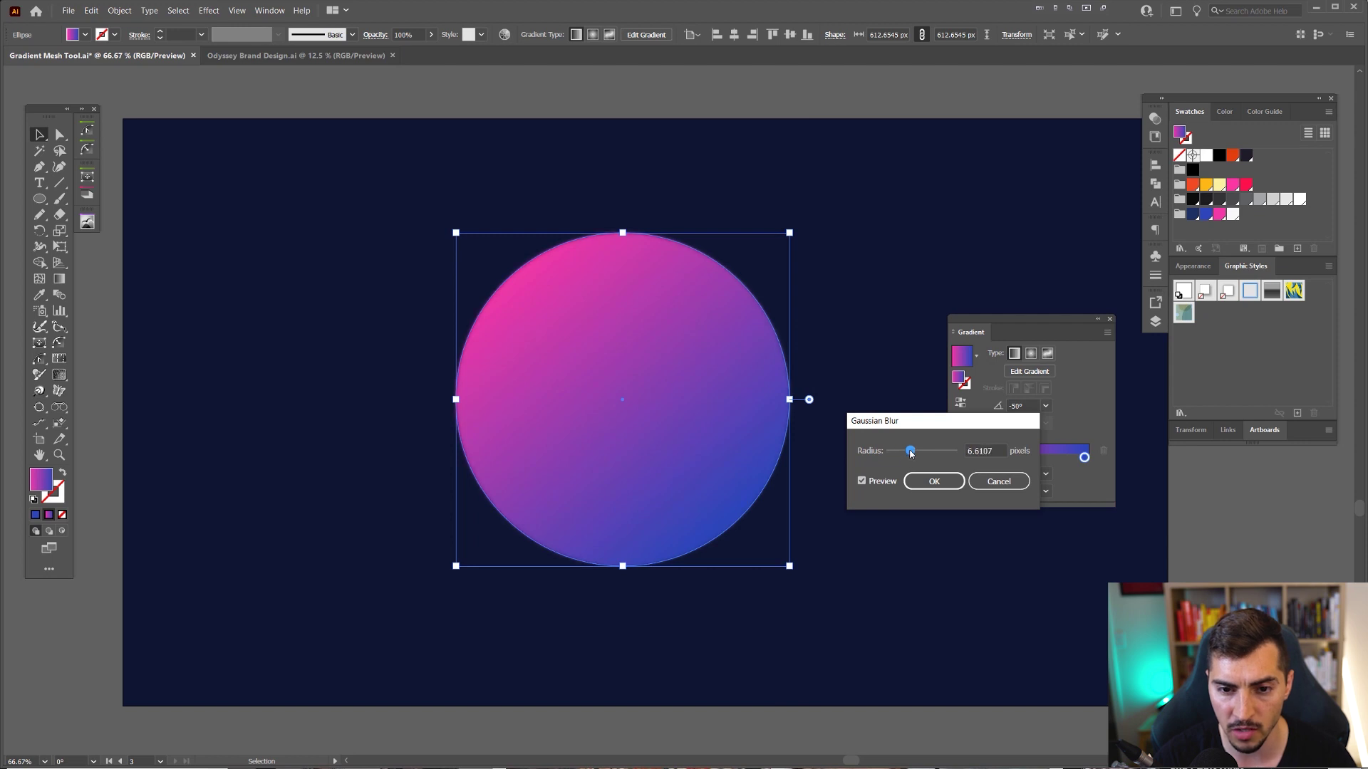
left_click_drag(911, 453, 1059, 477)
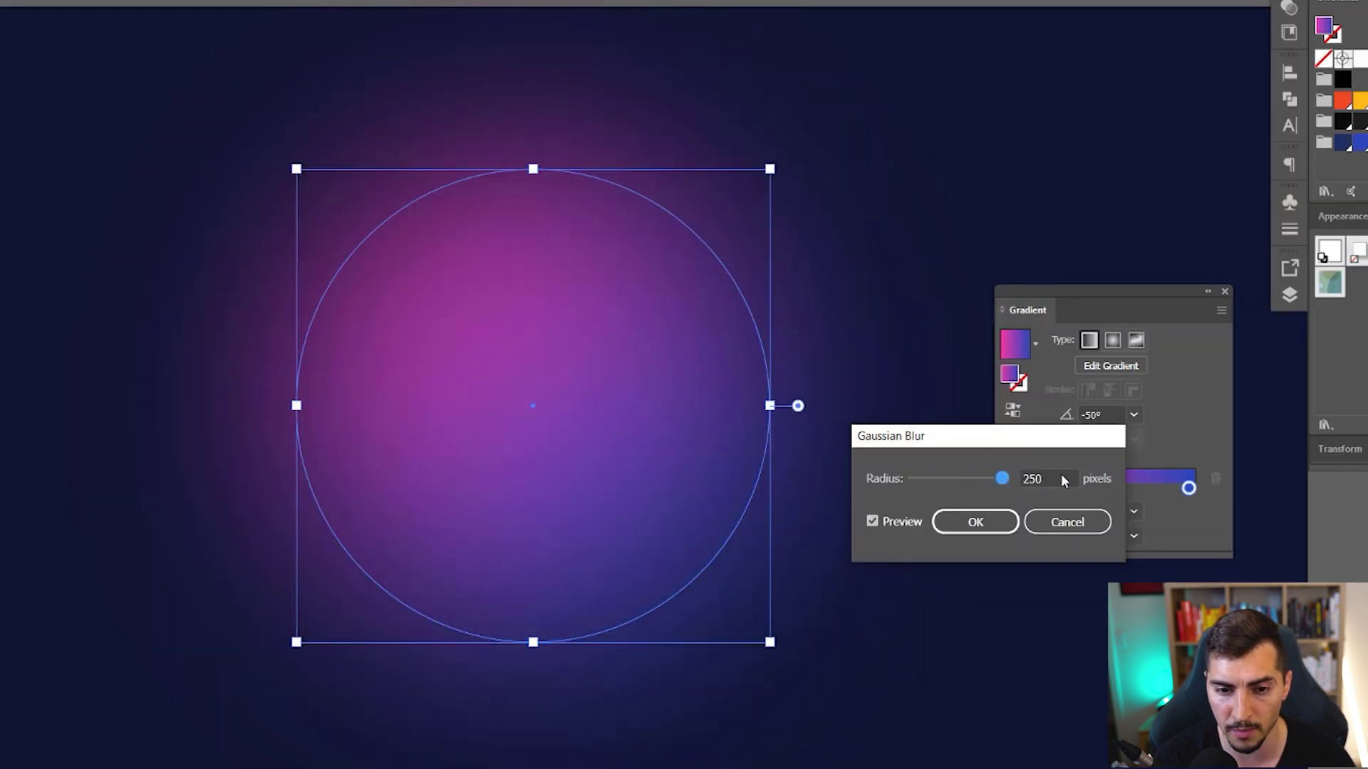
left_click(1052, 478)
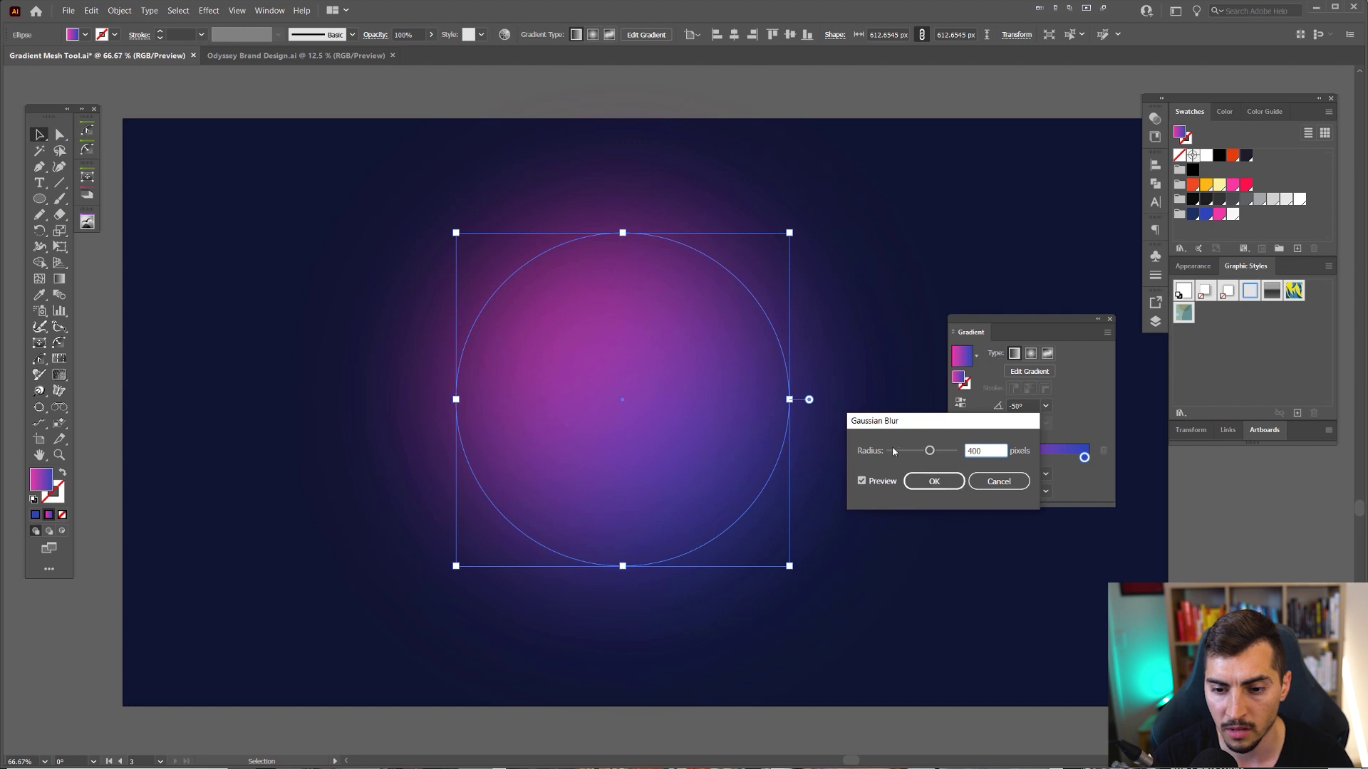
left_click(934, 482)
Examine the blurred gradient circle deselected against the dark background.
scroll(756, 305, "up", 2)
scroll(756, 305, "down", 1)
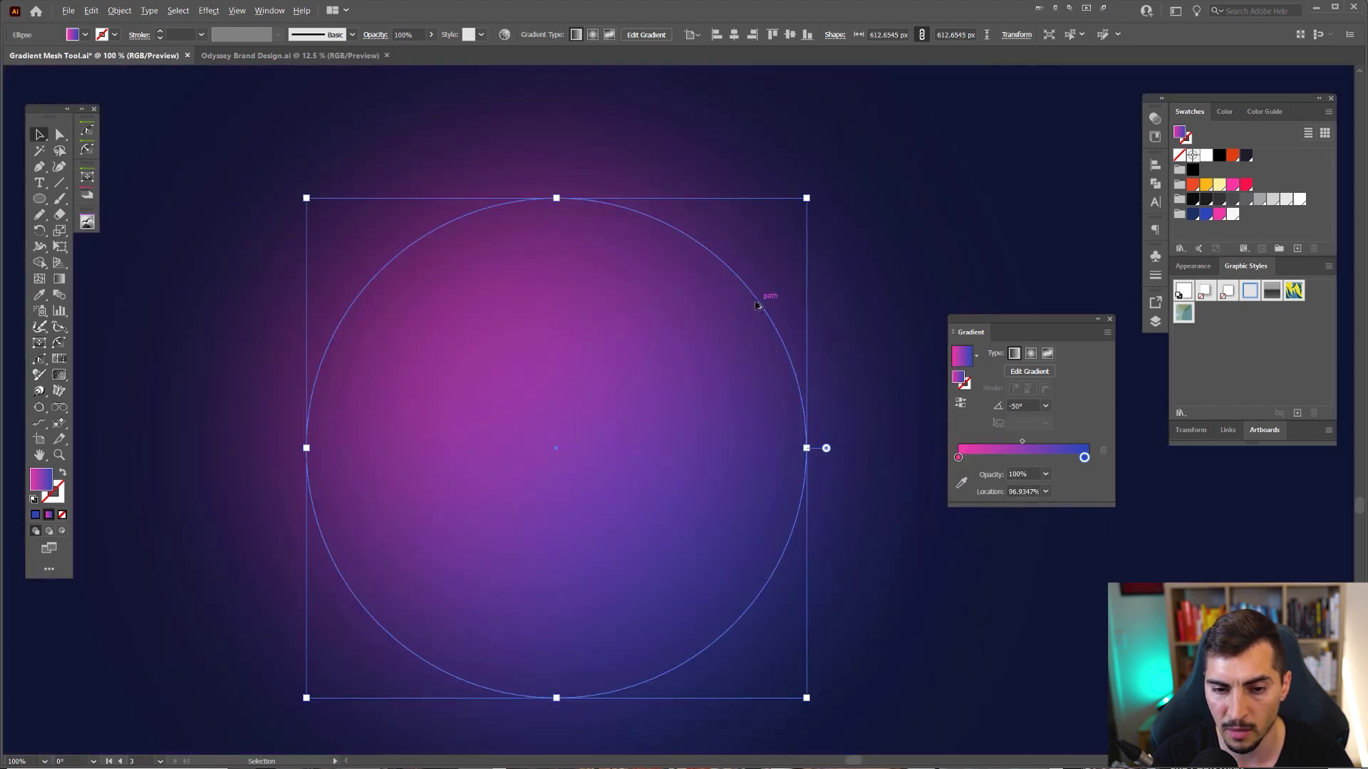
scroll(803, 245, "down", 1)
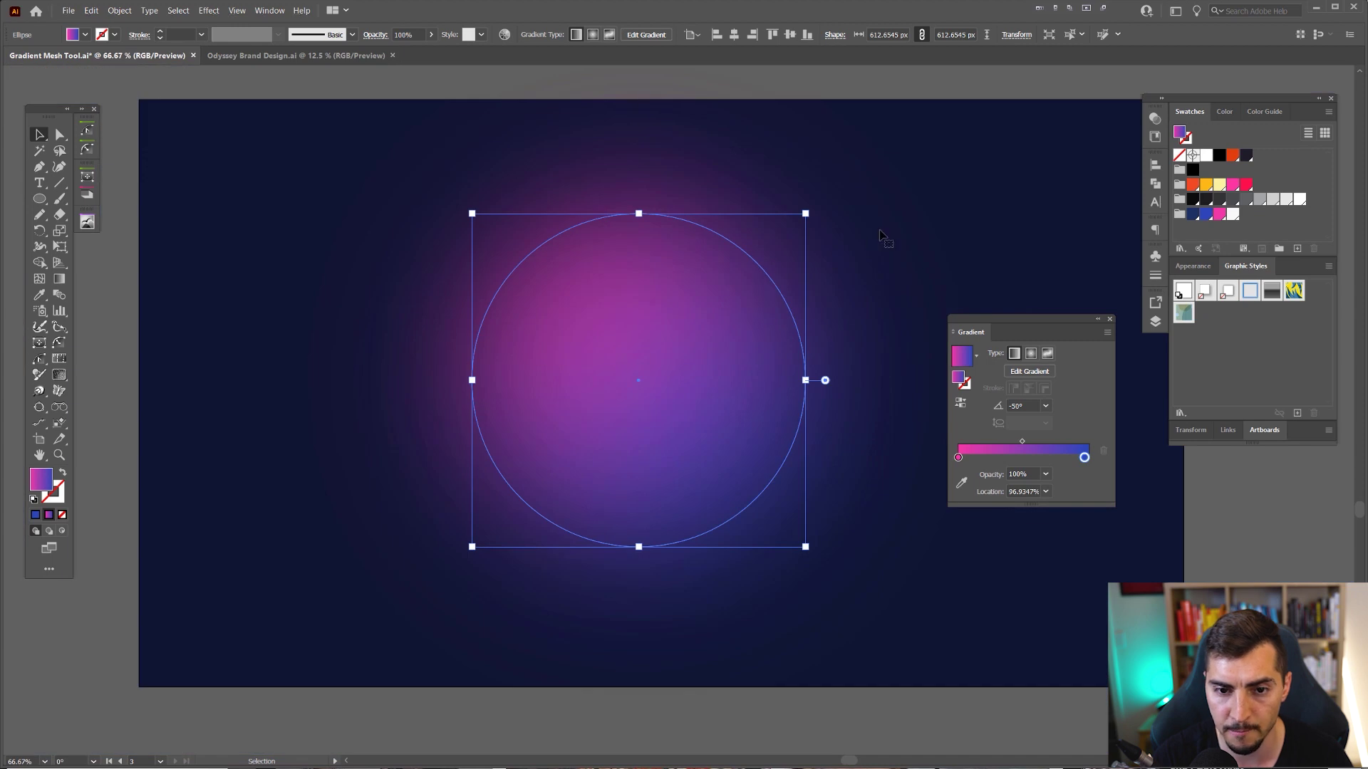
left_click_drag(683, 312, 678, 338)
left_click(965, 176)
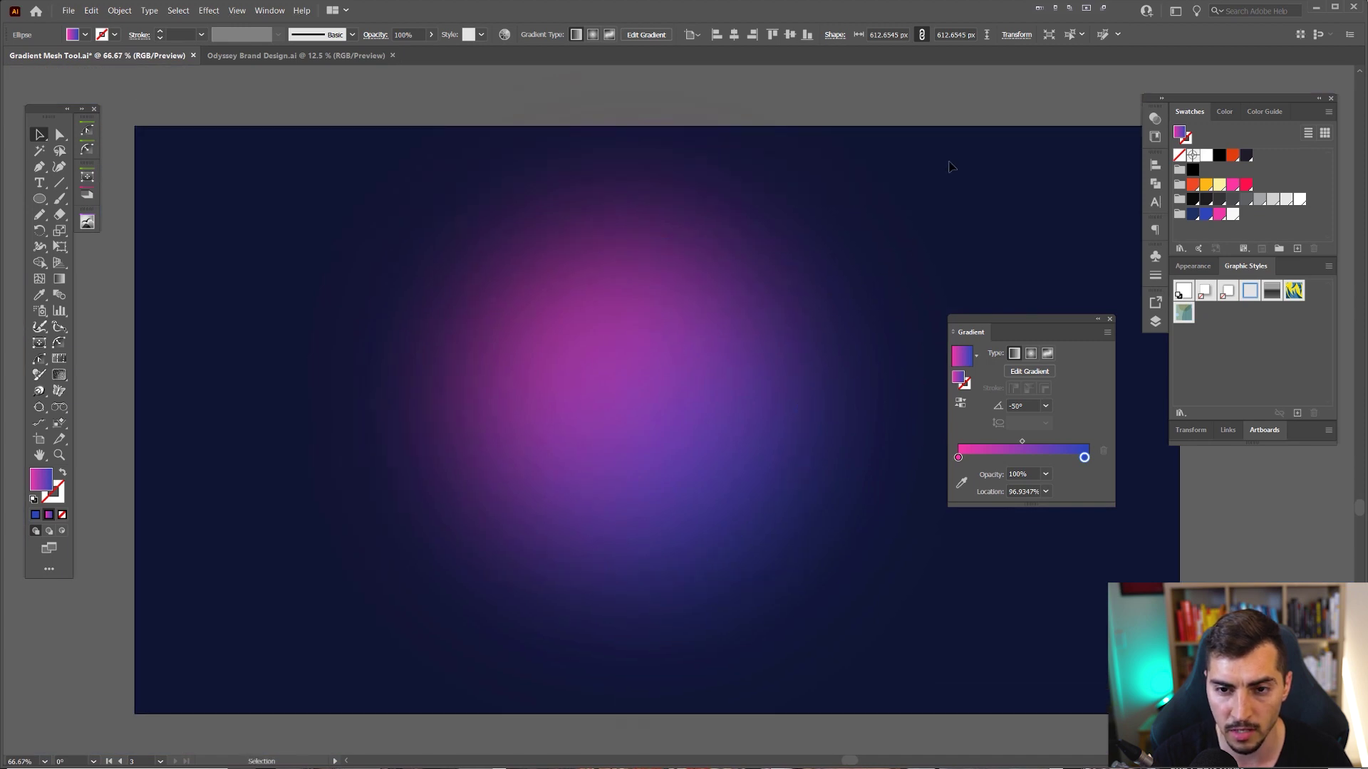
scroll(897, 114, "down", 2)
left_click_drag(911, 120, 867, 162)
scroll(850, 185, "up", 1)
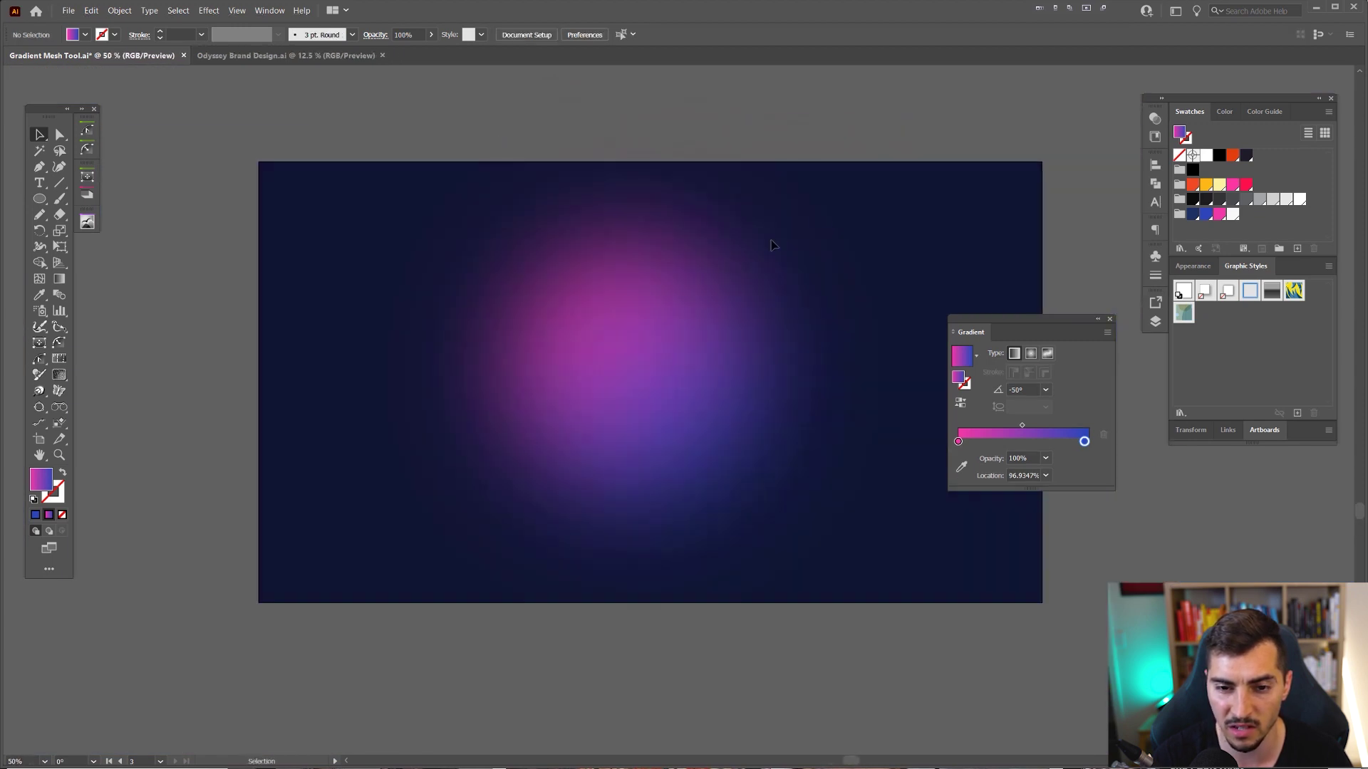
Try placing copies of the blurred circle, scaled to about 521 px, in the artboard's corners, and undo the placements.
left_click(719, 282)
left_click_drag(759, 247, 701, 250)
left_click_drag(568, 319, 255, 186)
left_click_drag(255, 187, 253, 533)
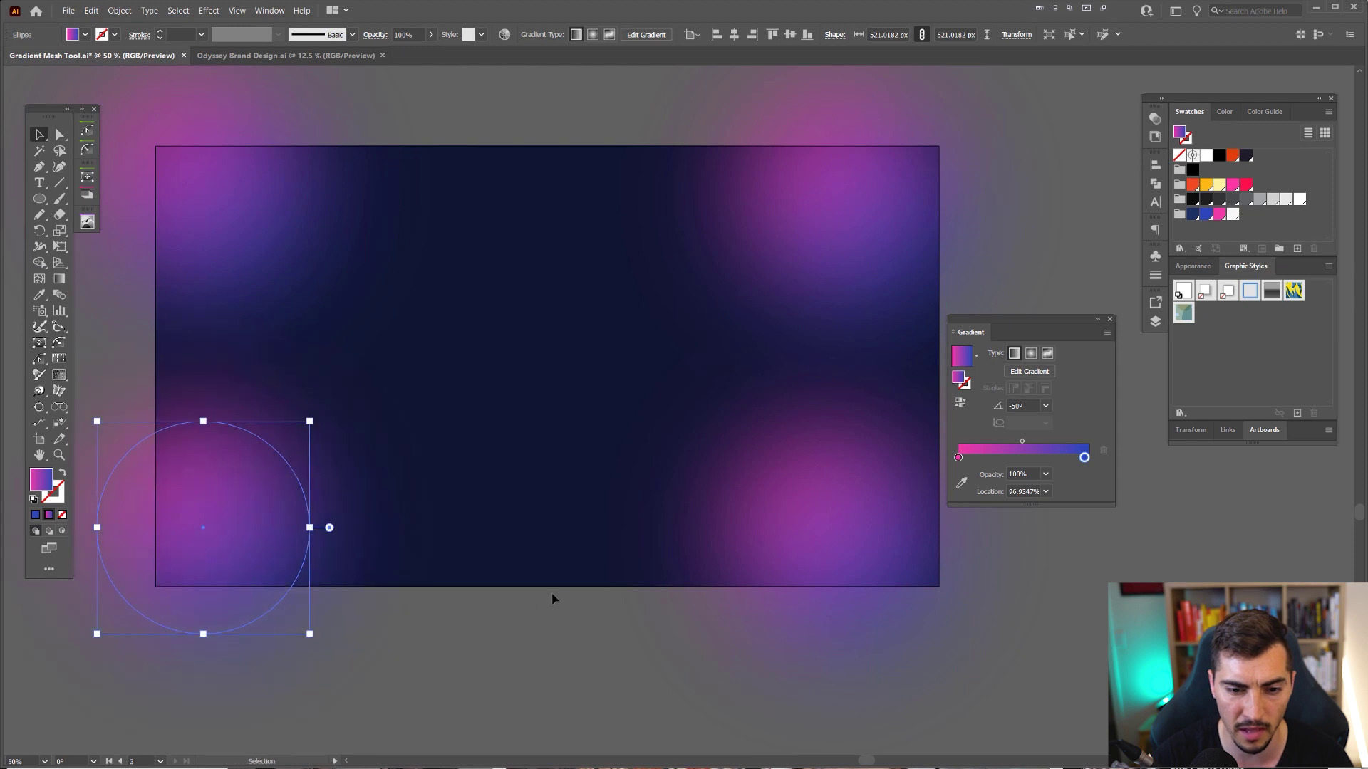
left_click(1069, 189)
key("ctrl+z")
key("ctrl+z")
key("ctrl+z")
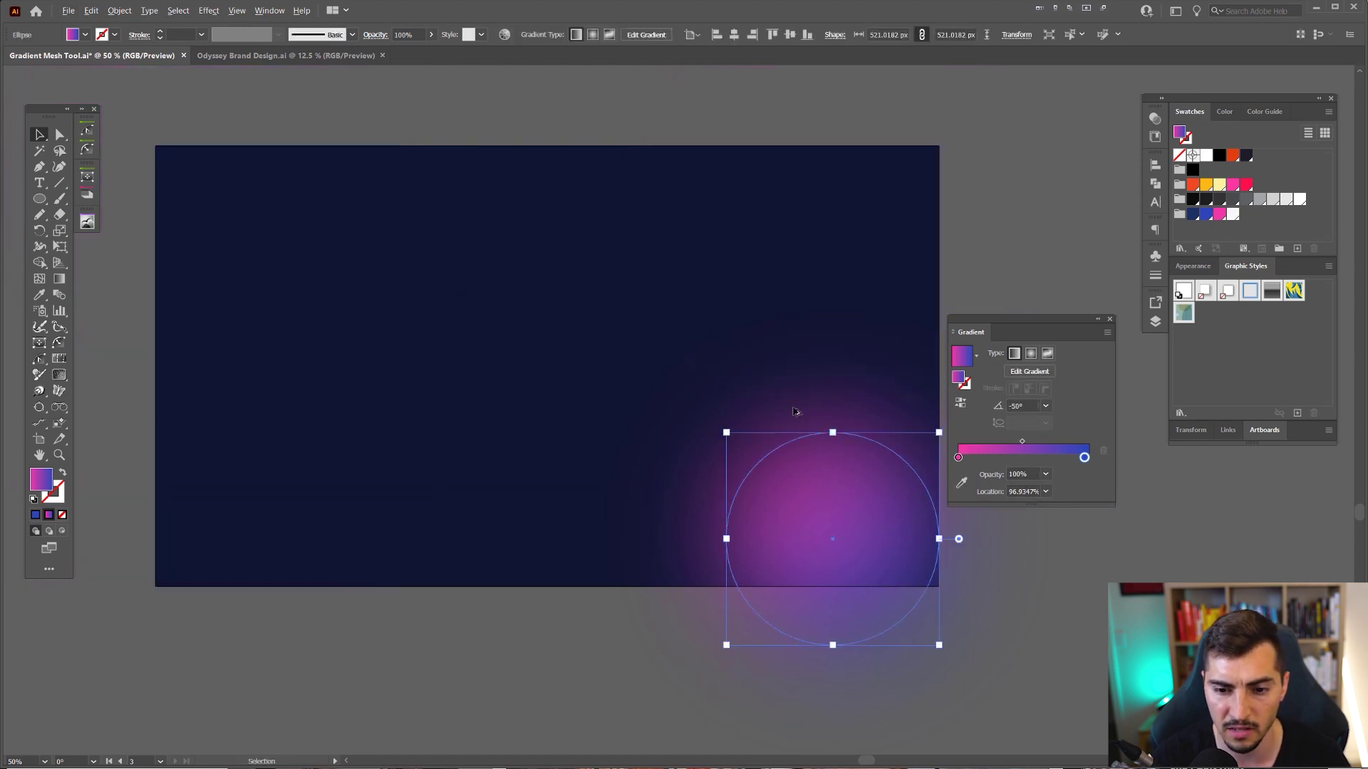
key("ctrl+z")
Enlarge the blurred circle to about 617 px and place a copy scaled to about 355 px to its left.
left_click_drag(692, 282, 729, 244)
left_click_drag(688, 332, 415, 331)
left_click_drag(457, 240, 309, 387)
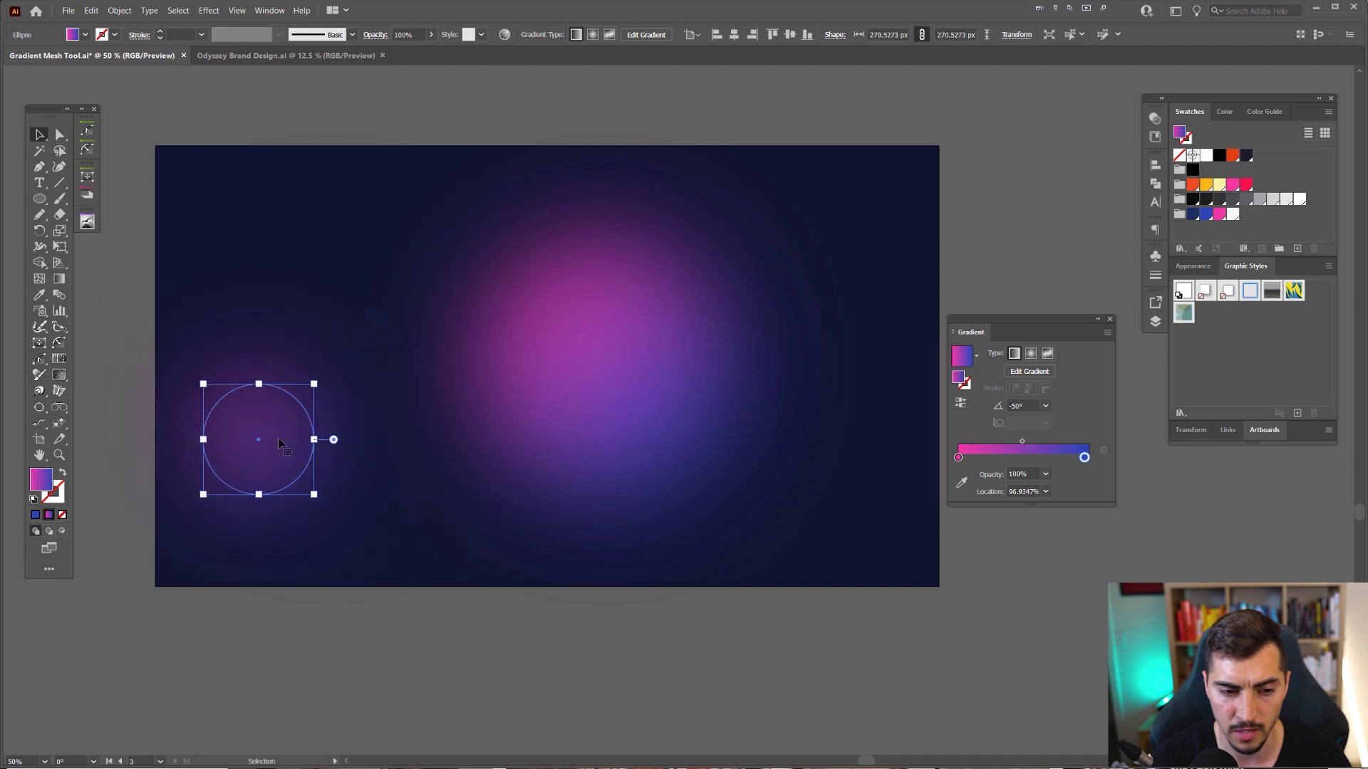
left_click_drag(279, 440, 357, 401)
scroll(239, 408, "up", 1)
left_click_drag(443, 324, 466, 294)
scroll(549, 308, "left", 5)
scroll(396, 338, "up", 1)
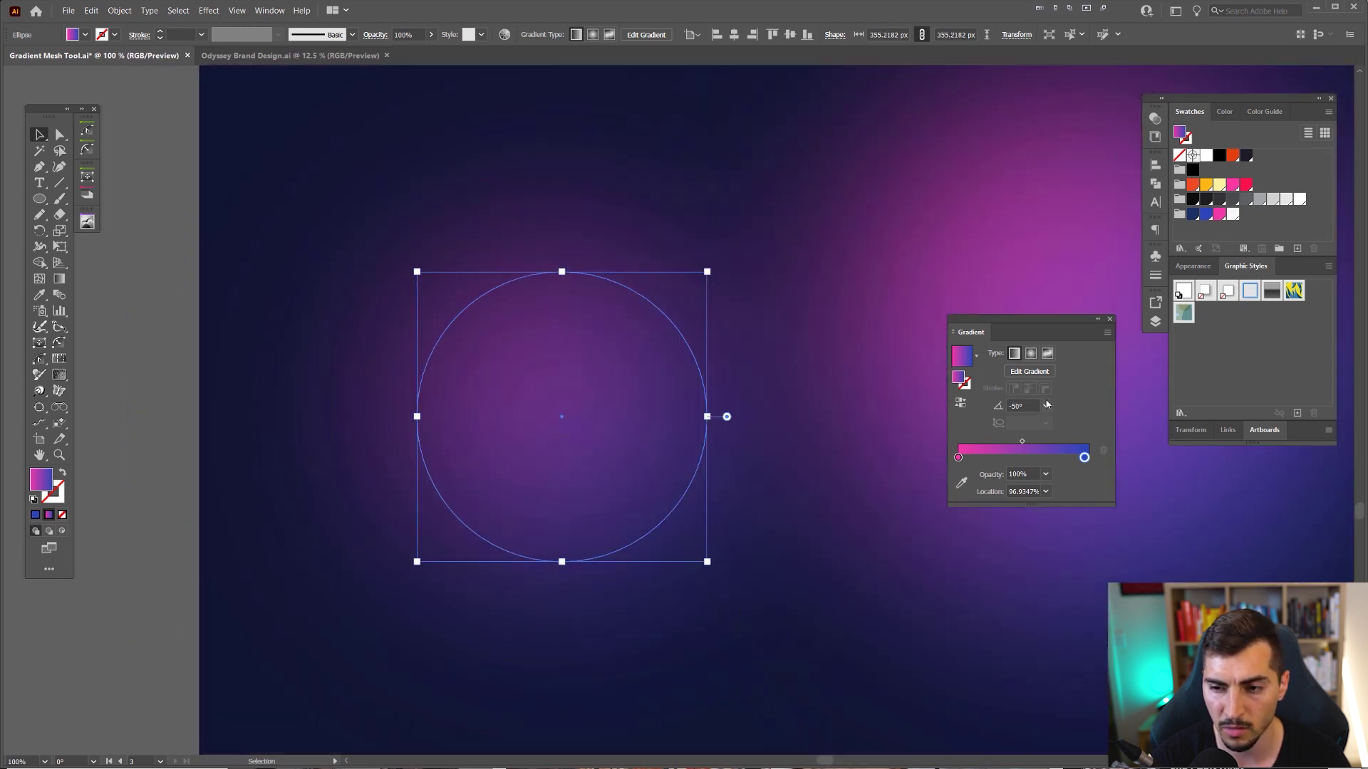
Recolour the smaller circle's gradient to run from orange-red to yellow-orange.
left_click_drag(1216, 184, 1049, 426)
left_click_drag(959, 461, 960, 462)
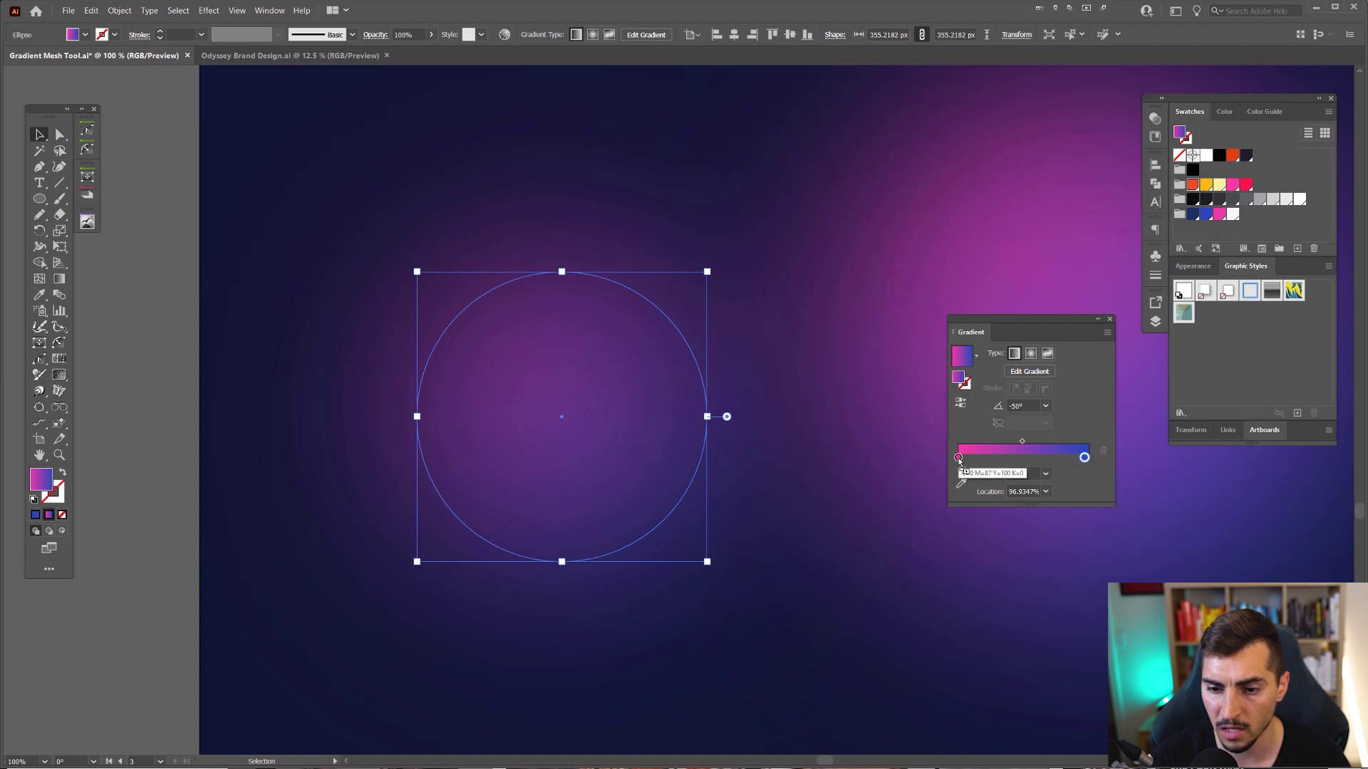
left_click_drag(1205, 186, 958, 457)
left_click_drag(1081, 456, 1082, 456)
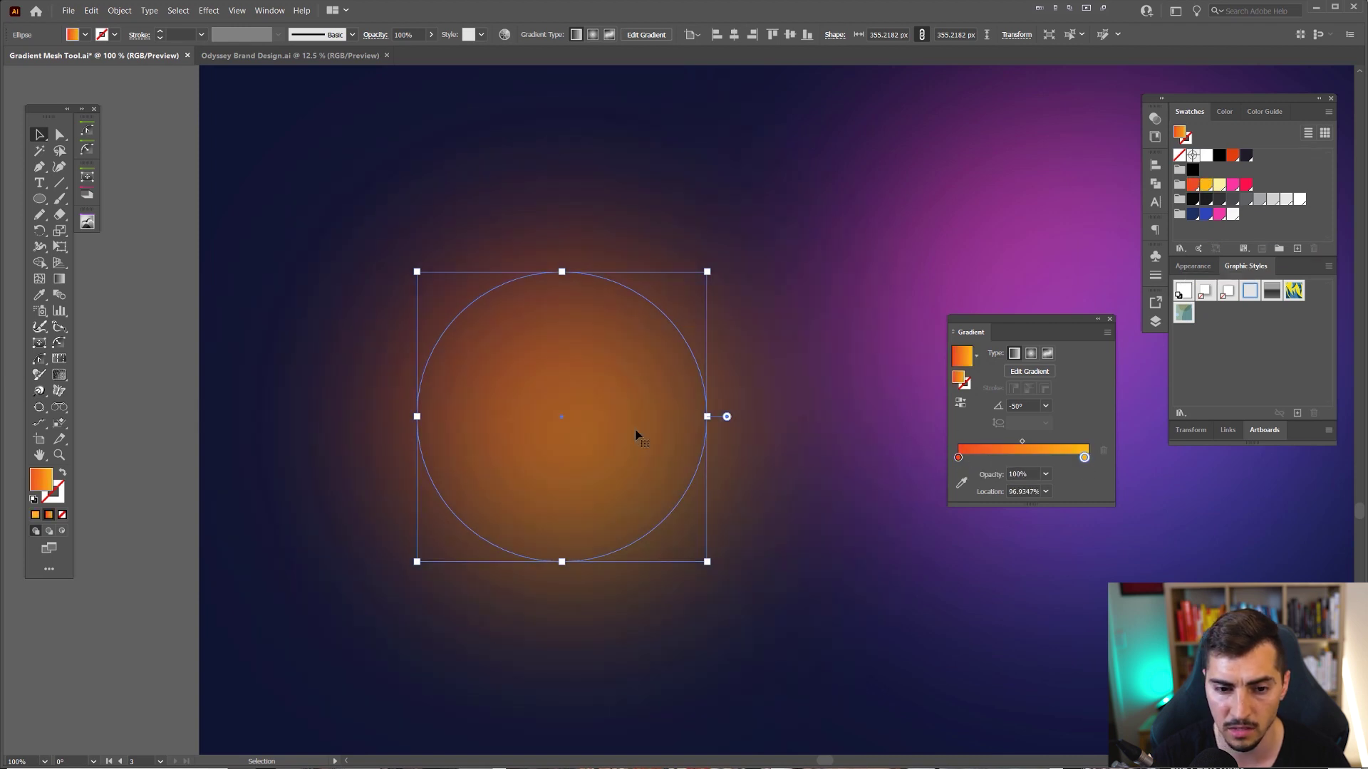
scroll(641, 431, "down", 2)
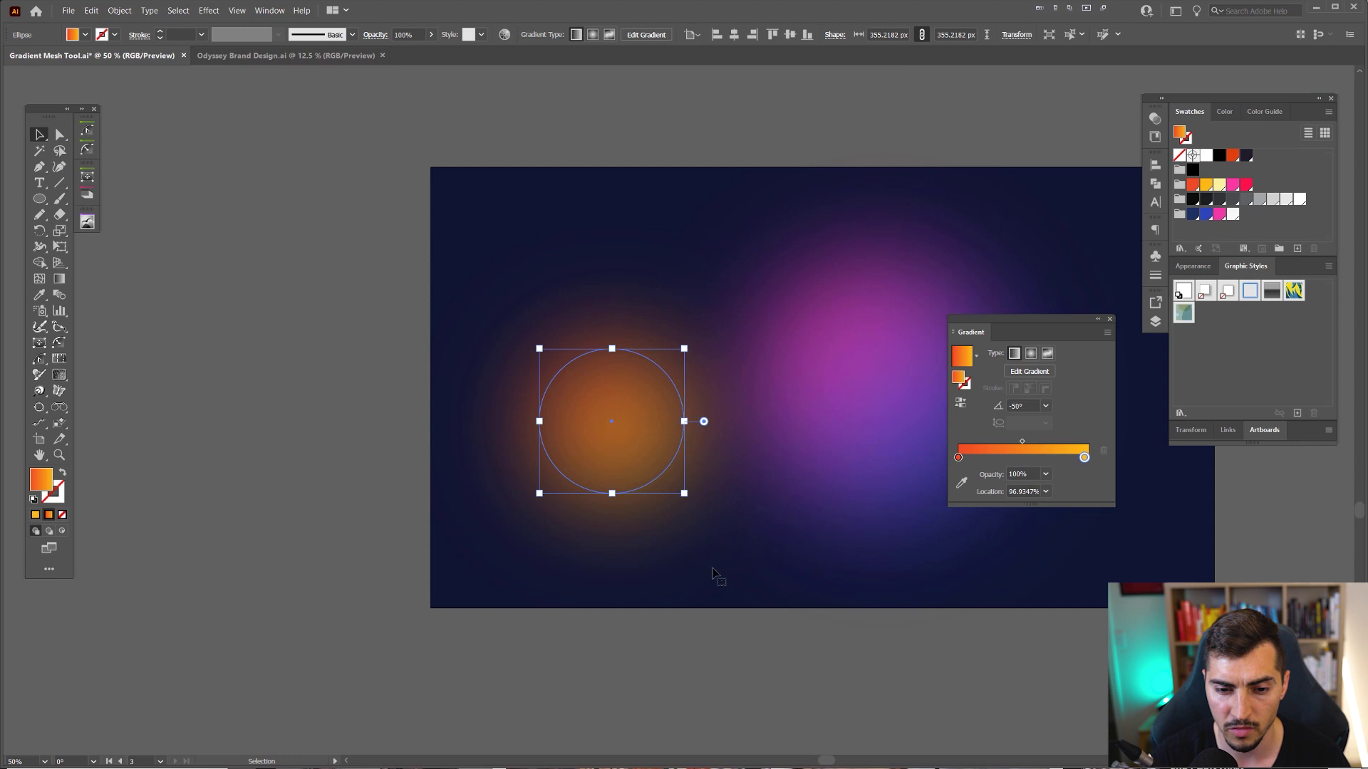
left_click(715, 573)
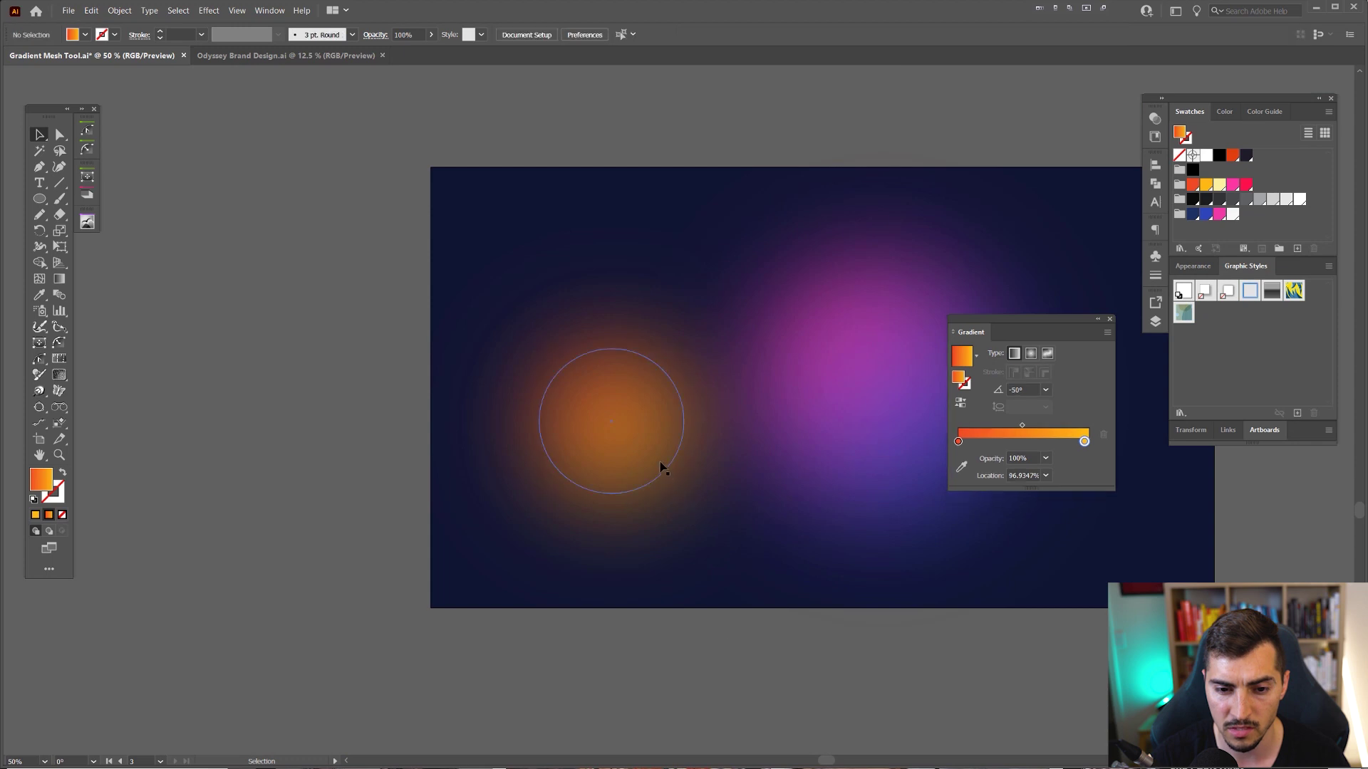
Place the small orange circle over the upper-left part of the large pink-blue circle.
left_click(634, 482)
scroll(635, 482, "down", 1)
scroll(577, 453, "up", 1)
left_click_drag(481, 431, 695, 345)
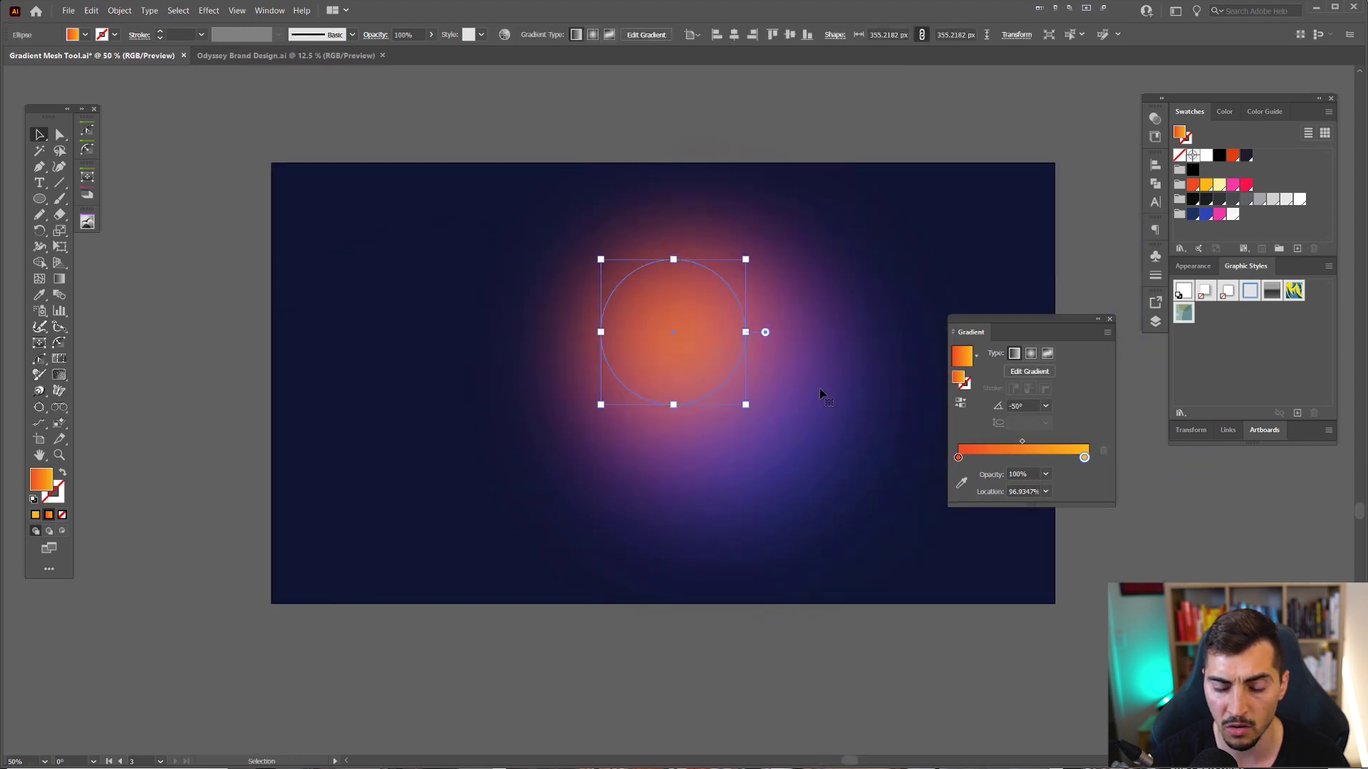
scroll(832, 476, "down", 1)
Select both blurred circles and shift them together slightly left toward the artboard's centre.
left_click(950, 601)
left_click_drag(924, 260, 609, 486)
left_click_drag(728, 405, 677, 418)
left_click(868, 264)
scroll(852, 268, "down", 1)
scroll(848, 271, "up", 2)
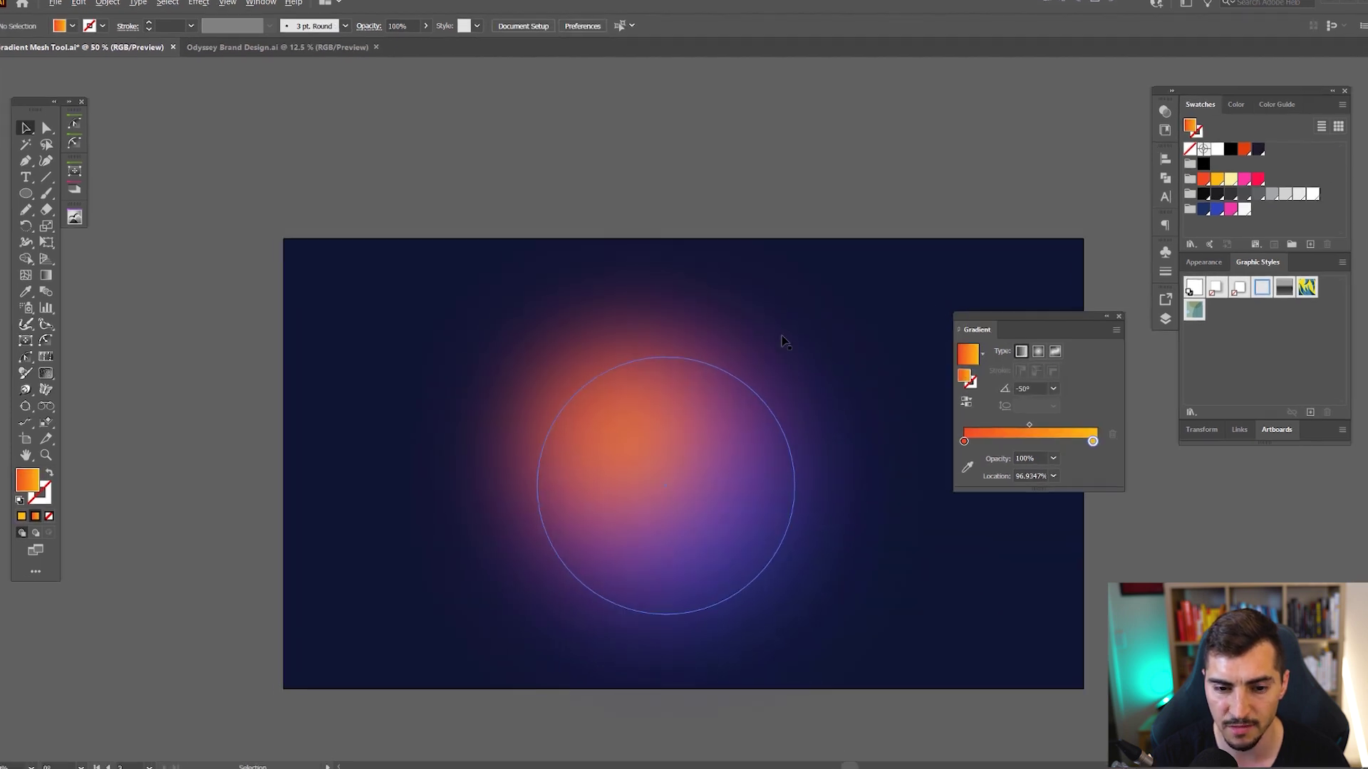
Set the orange circle's opacity to 70%.
left_click(723, 349)
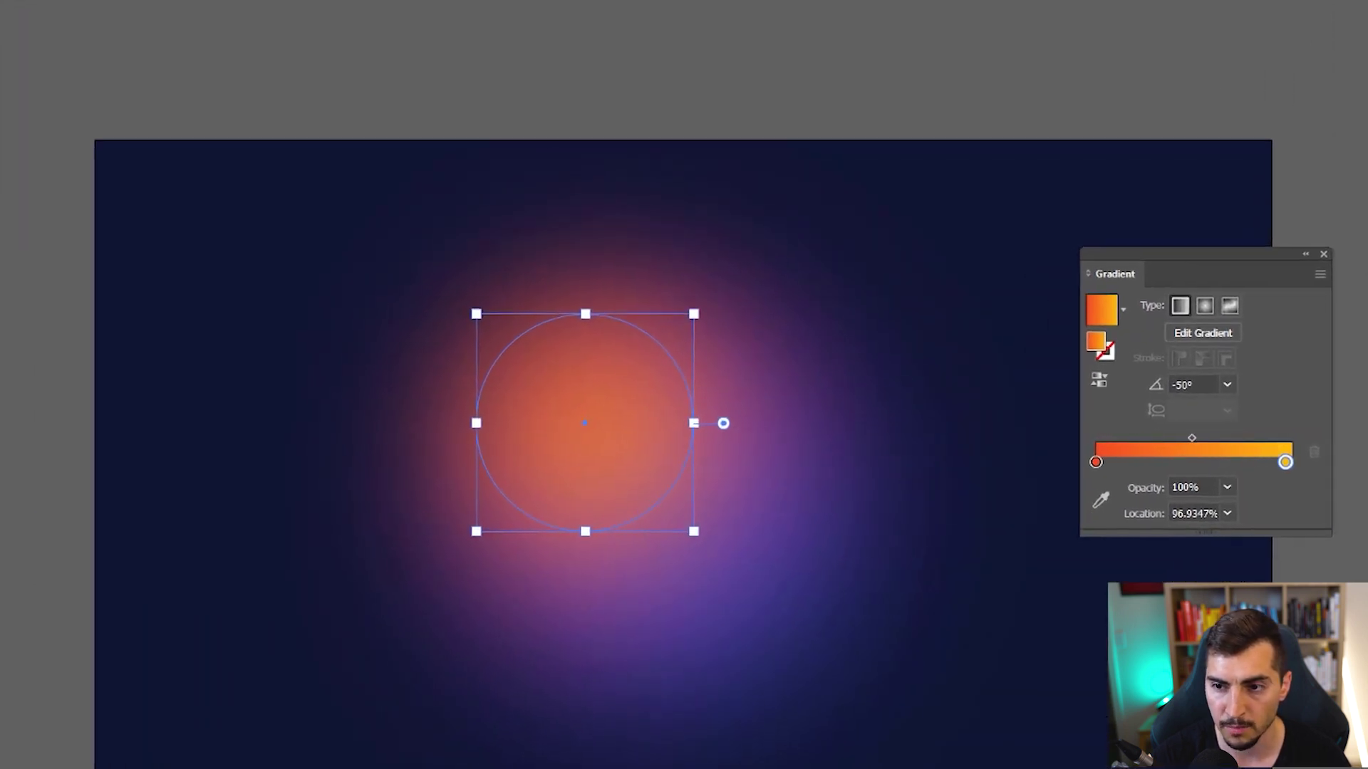
left_click(1342, 0)
left_click_drag(1151, 0, 595, 124)
left_click(685, 94)
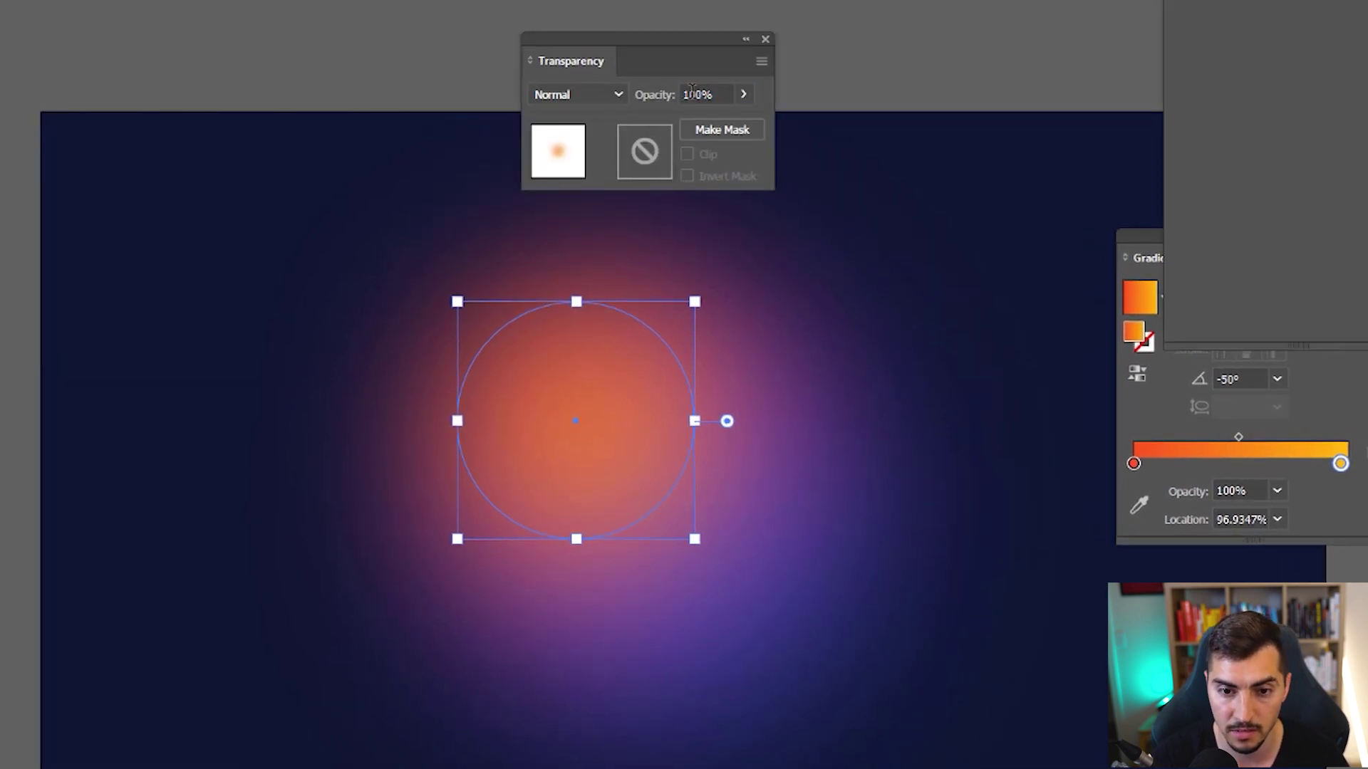
left_click(691, 93)
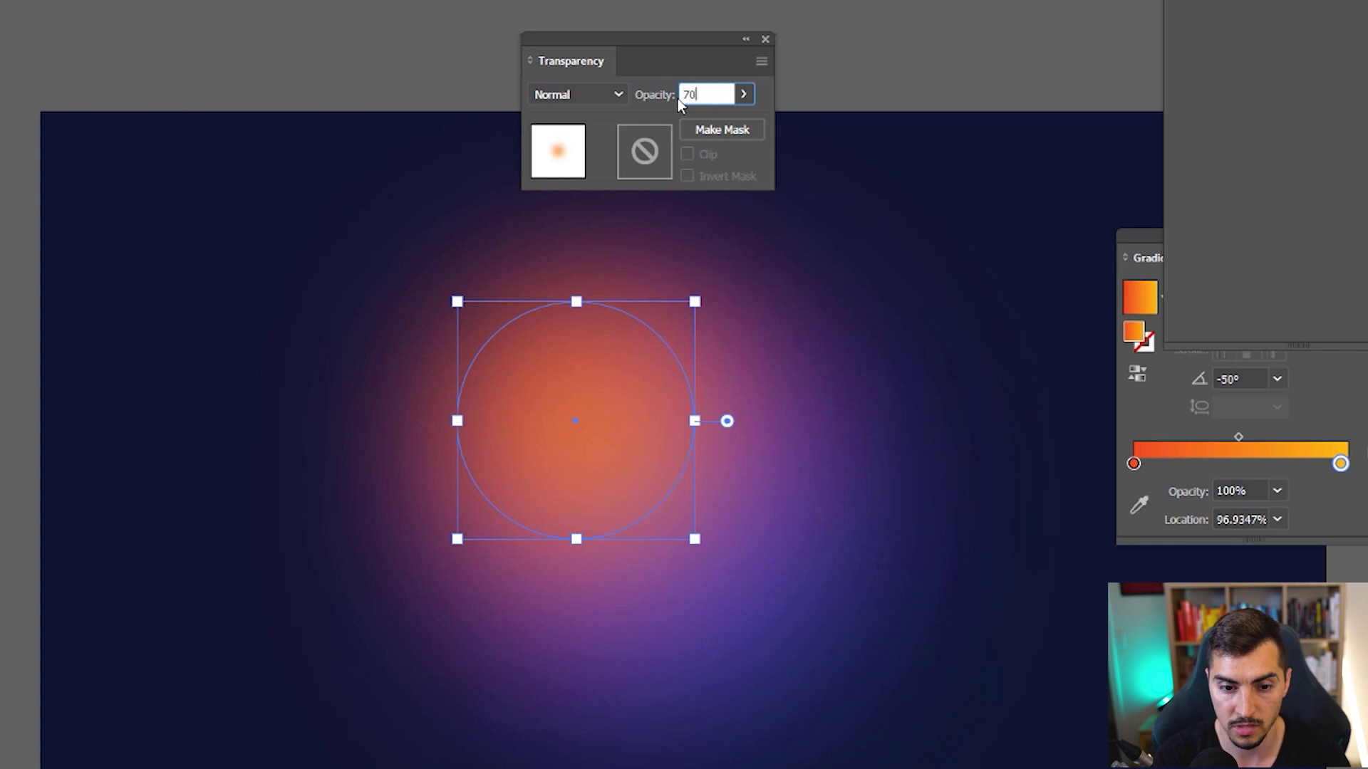
key("Return")
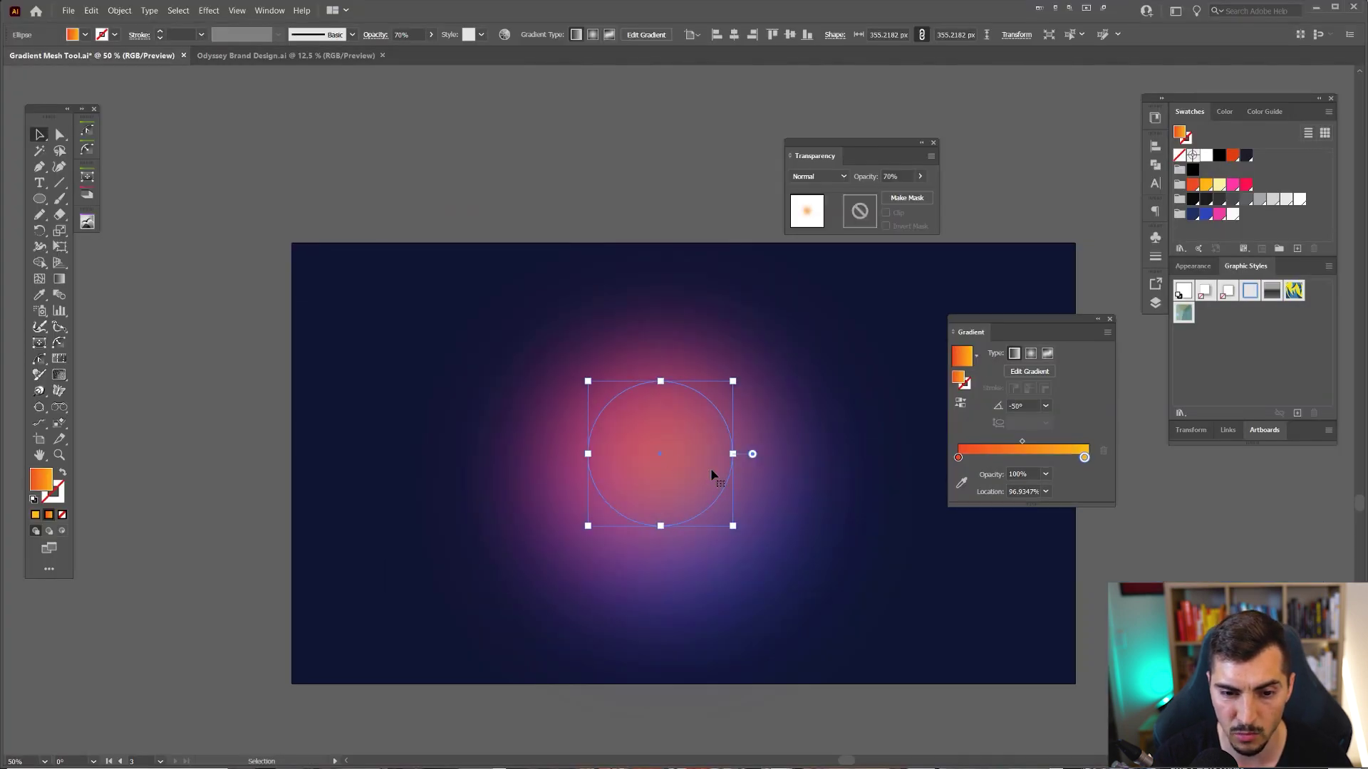
Reposition the semi-transparent orange circle further up and left over the large blurred circle.
left_click_drag(669, 472, 664, 372)
left_click_drag(648, 348, 609, 351)
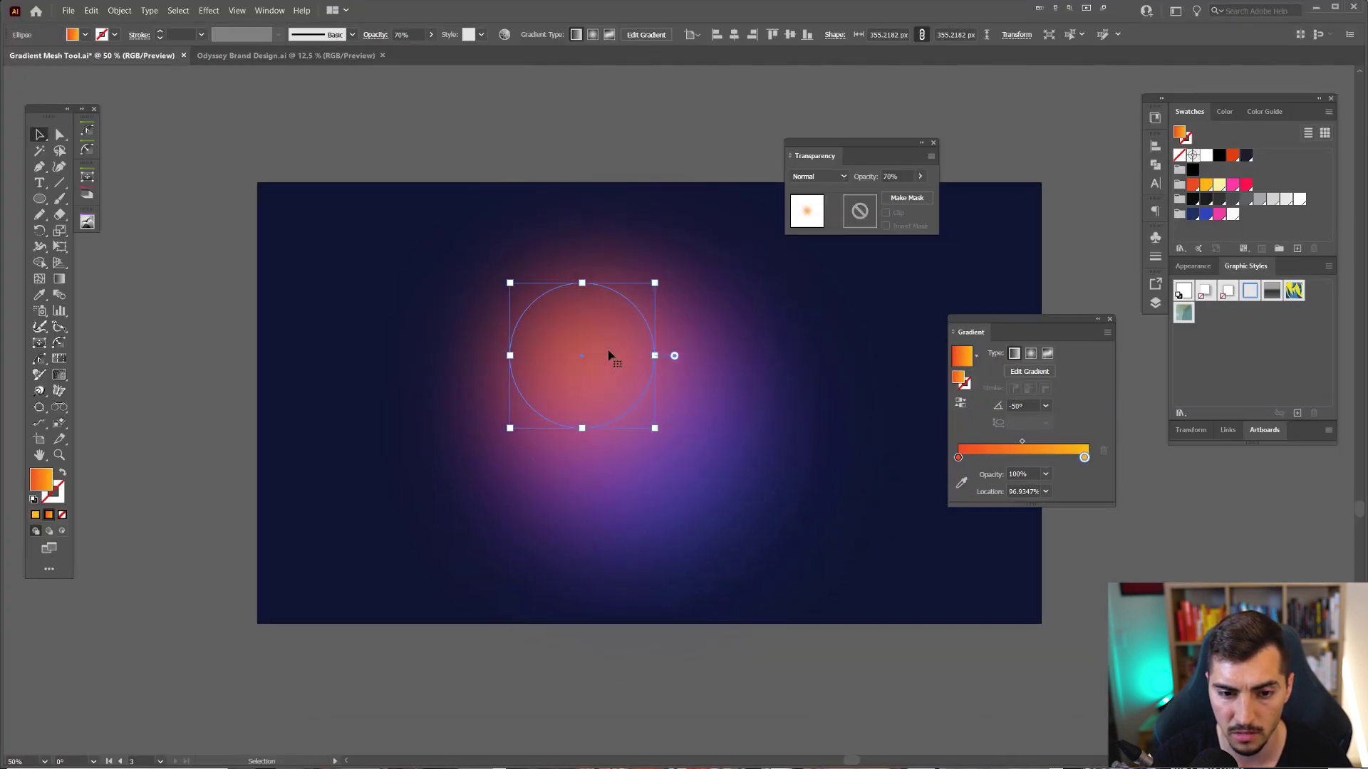
left_click_drag(738, 381, 417, 472)
key("ctrl+z")
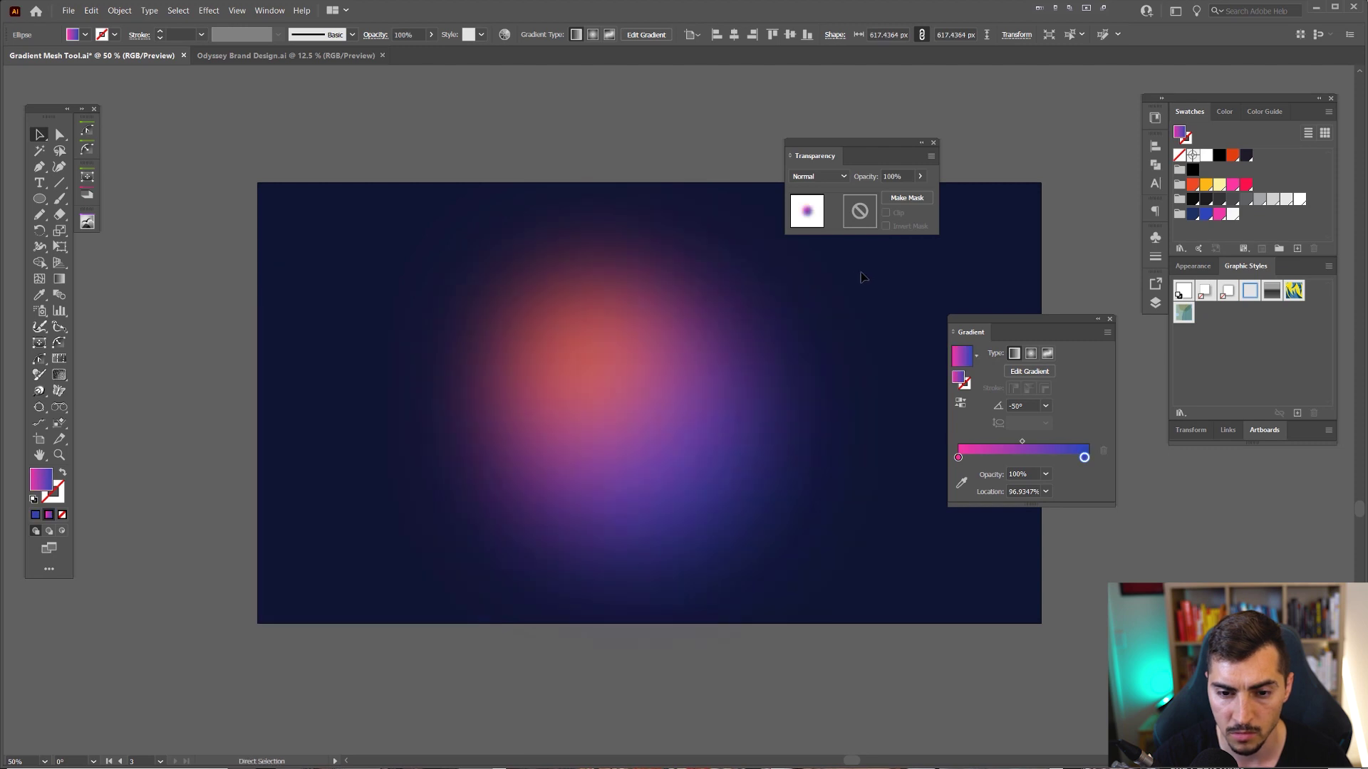
Scale both blurred circles down together around their centre to about 327 × 347 px.
left_click_drag(758, 283, 699, 346)
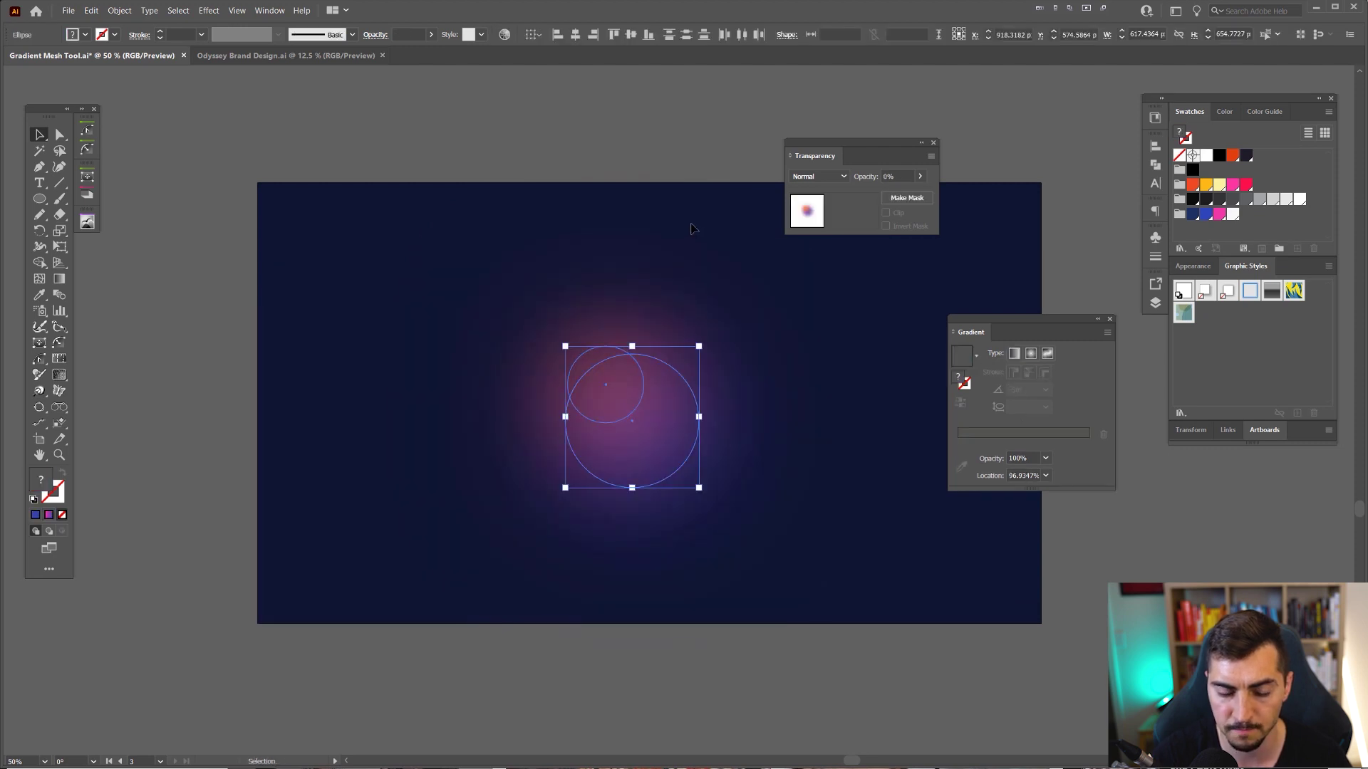
scroll(798, 367, "down", 1)
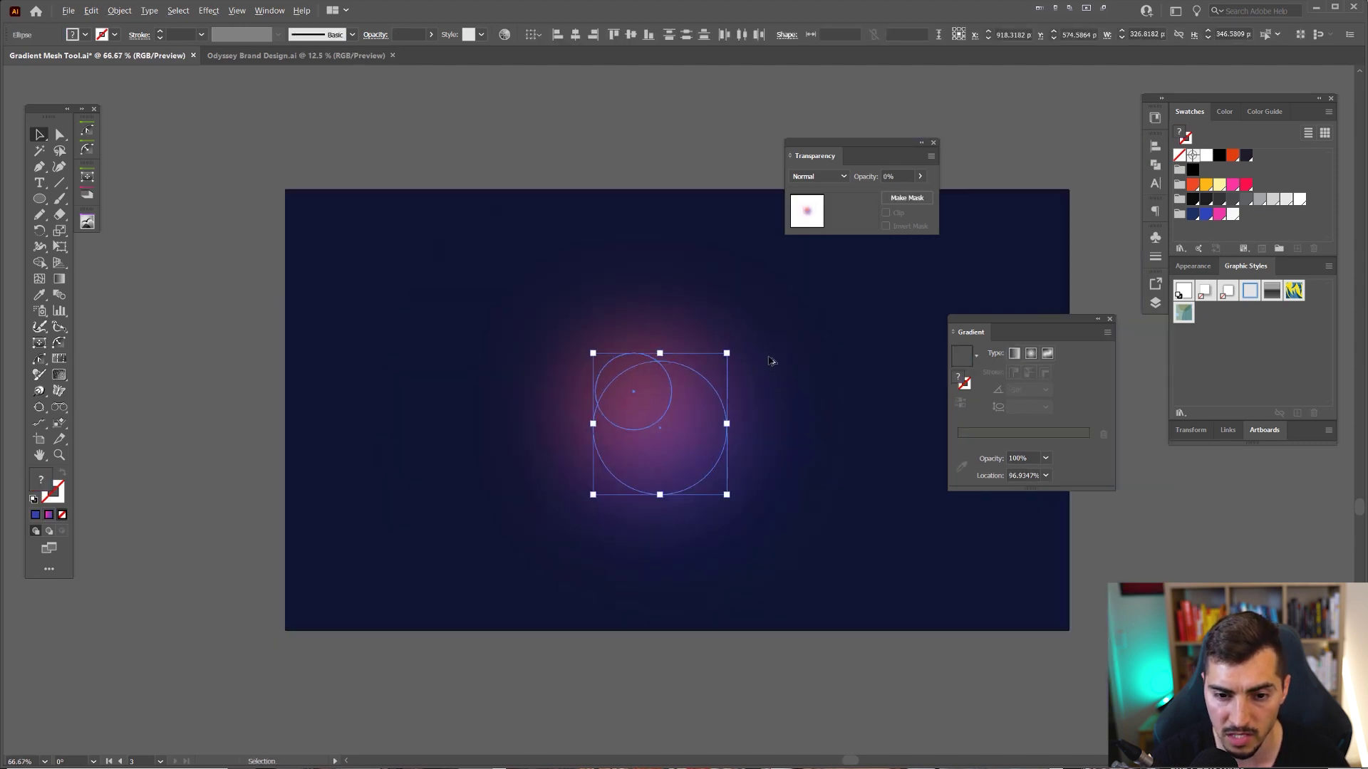
Move the orange circle off the pink-blue circle to the empty area on the artboard's left side.
left_click(814, 405)
left_click(681, 386)
left_click_drag(682, 386, 547, 355)
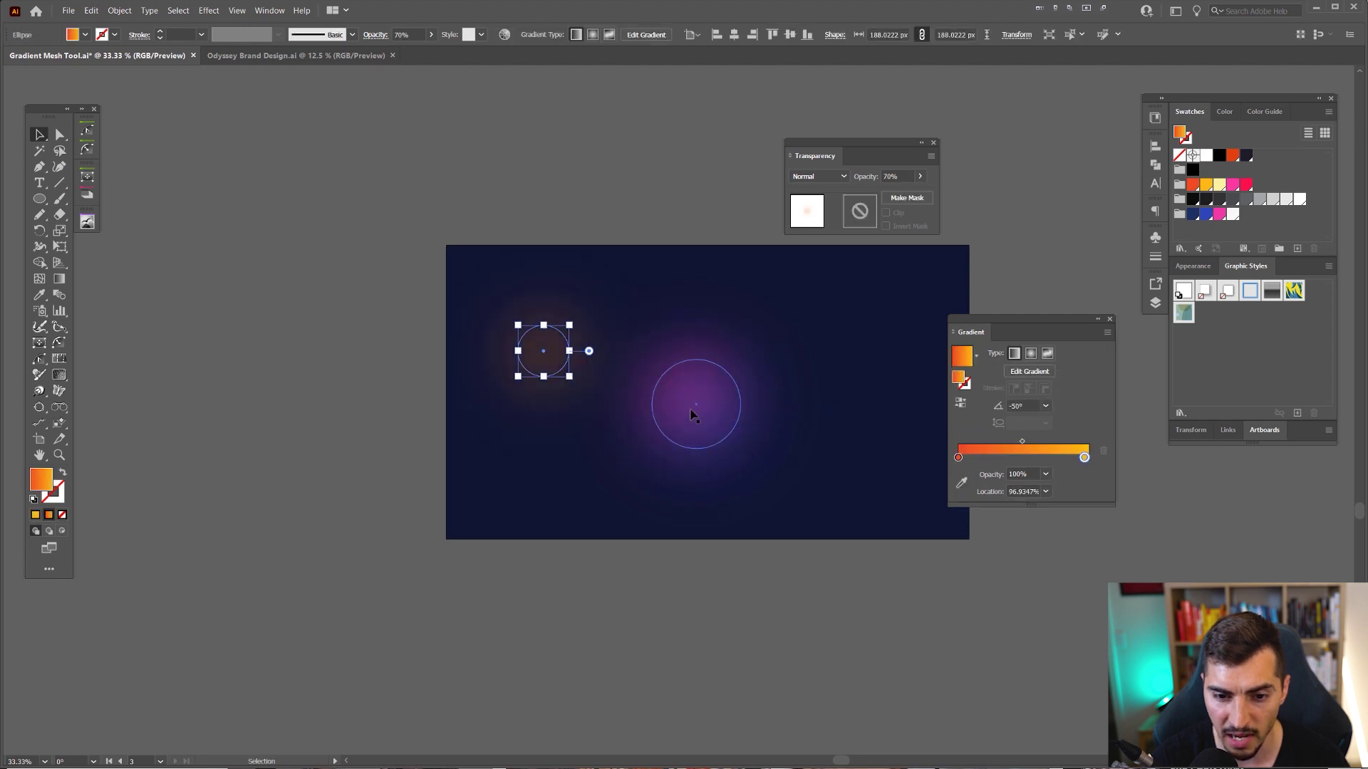
Try enlarging the pink-blue circle to about 789 px wide, and undo the scaling.
left_click(695, 411)
left_click_drag(740, 360, 815, 316)
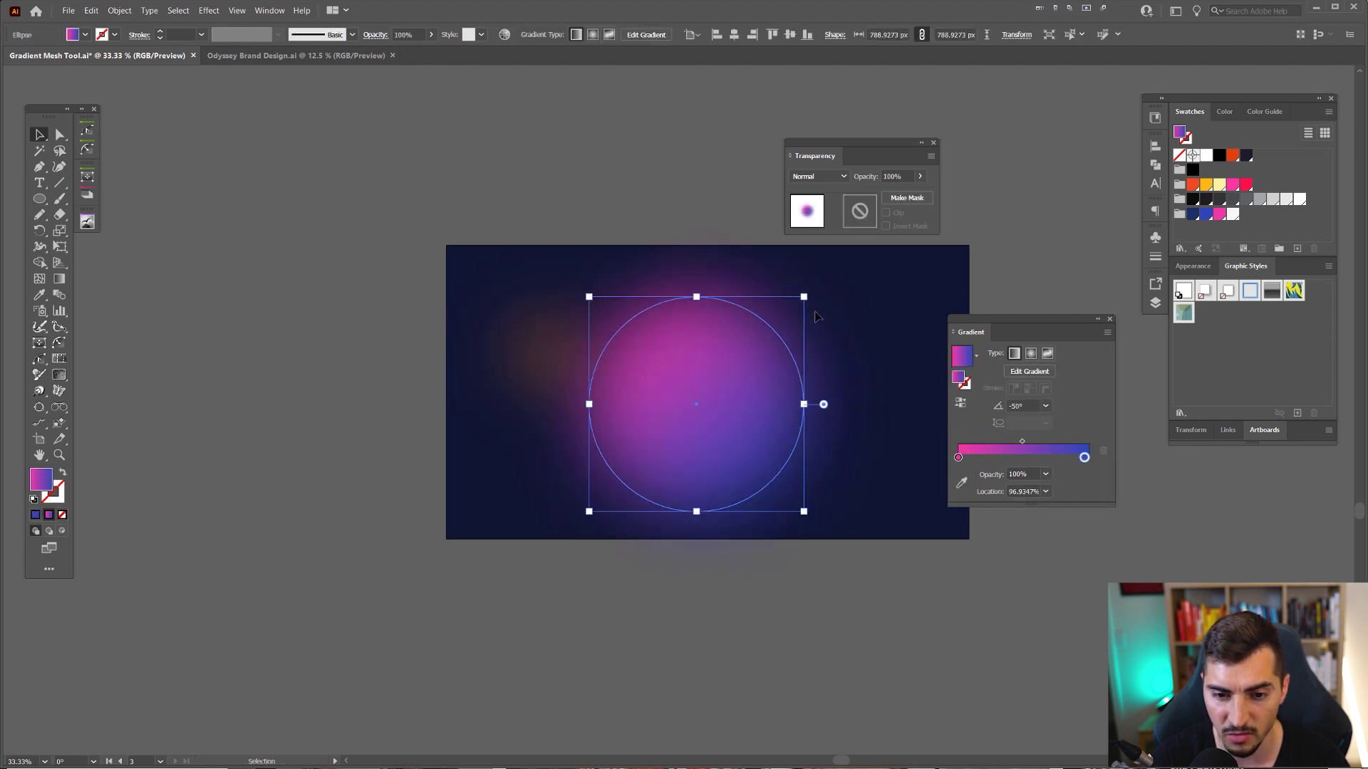
key("ctrl+z")
Float the Appearance panel on its own and arrange it with the Gradient panel to the right of the pink-blue circle.
scroll(809, 318, "up", 2)
left_click_drag(1192, 266, 796, 343)
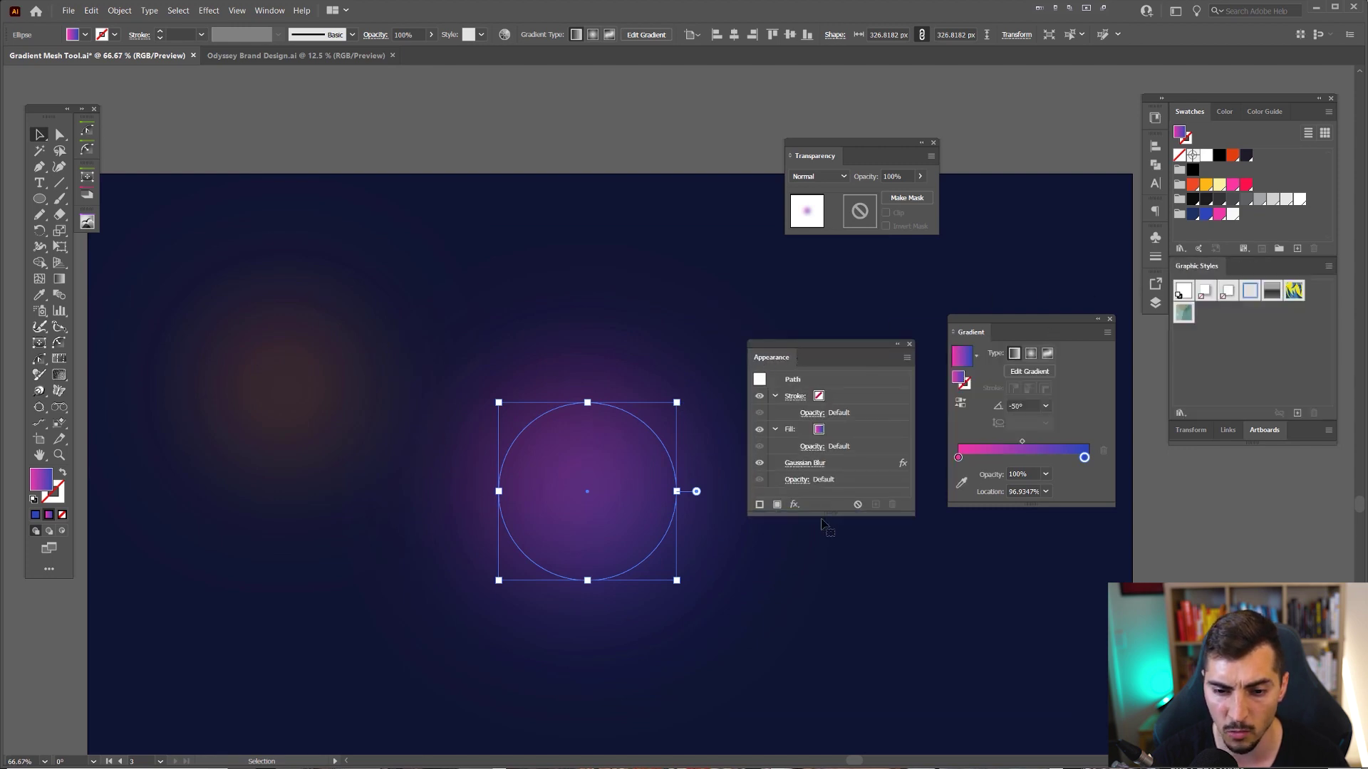
left_click_drag(692, 322, 755, 273)
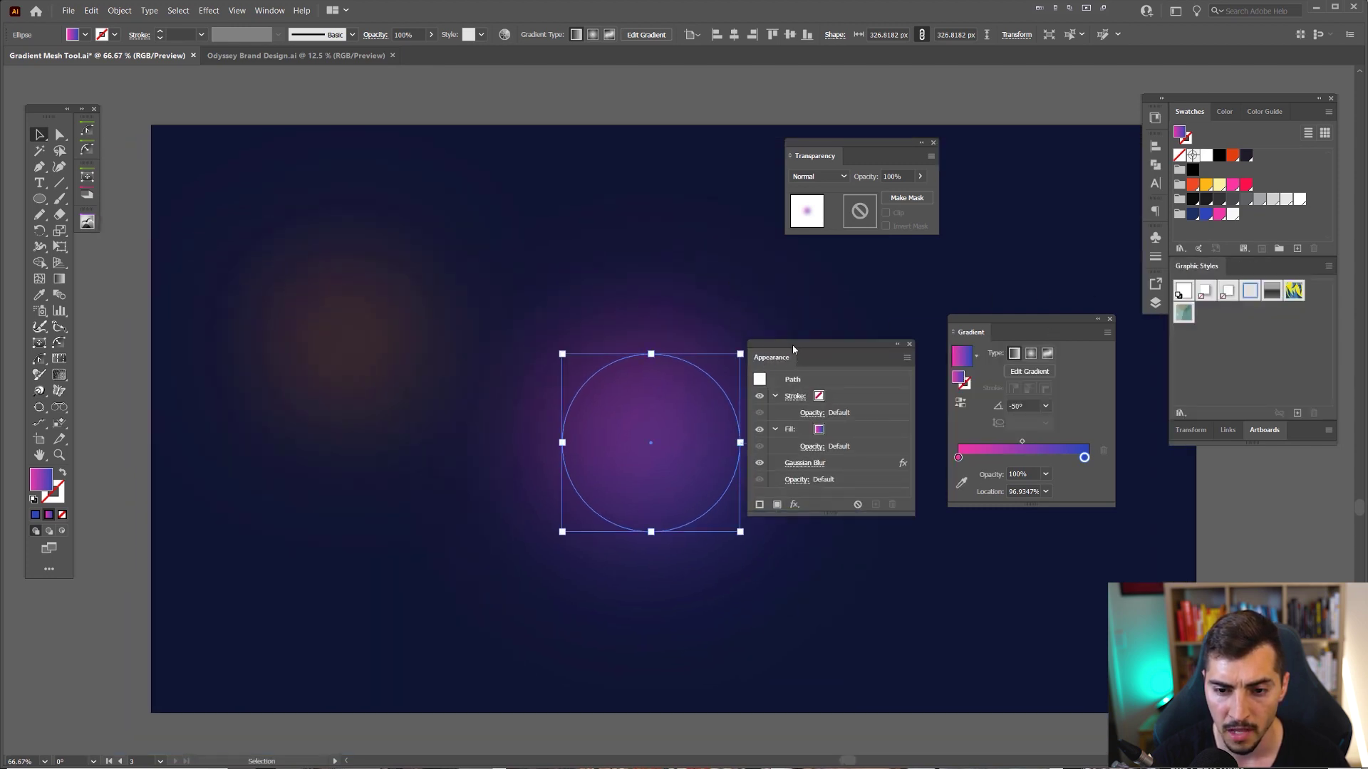
left_click_drag(1016, 327, 1055, 357)
left_click_drag(824, 345, 914, 334)
left_click_drag(797, 299, 711, 285)
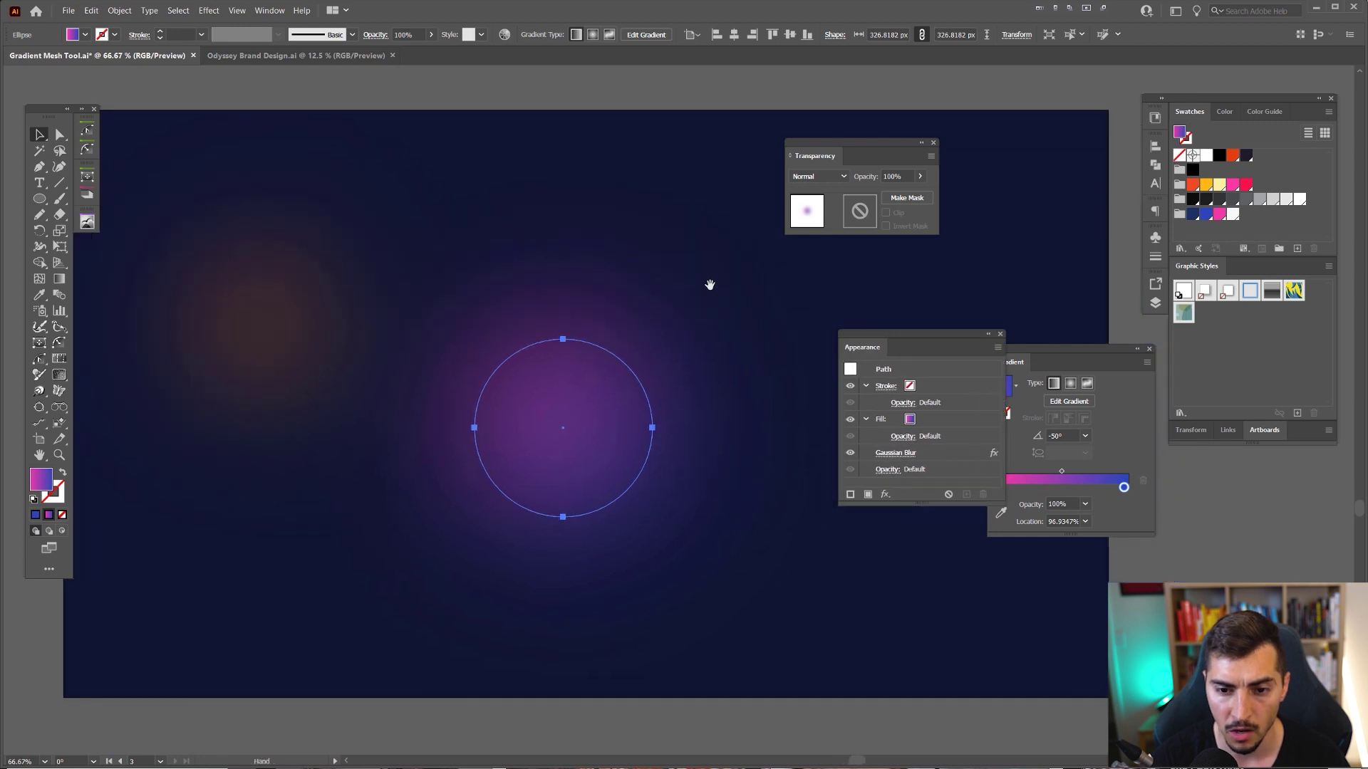
left_click_drag(846, 334, 814, 332)
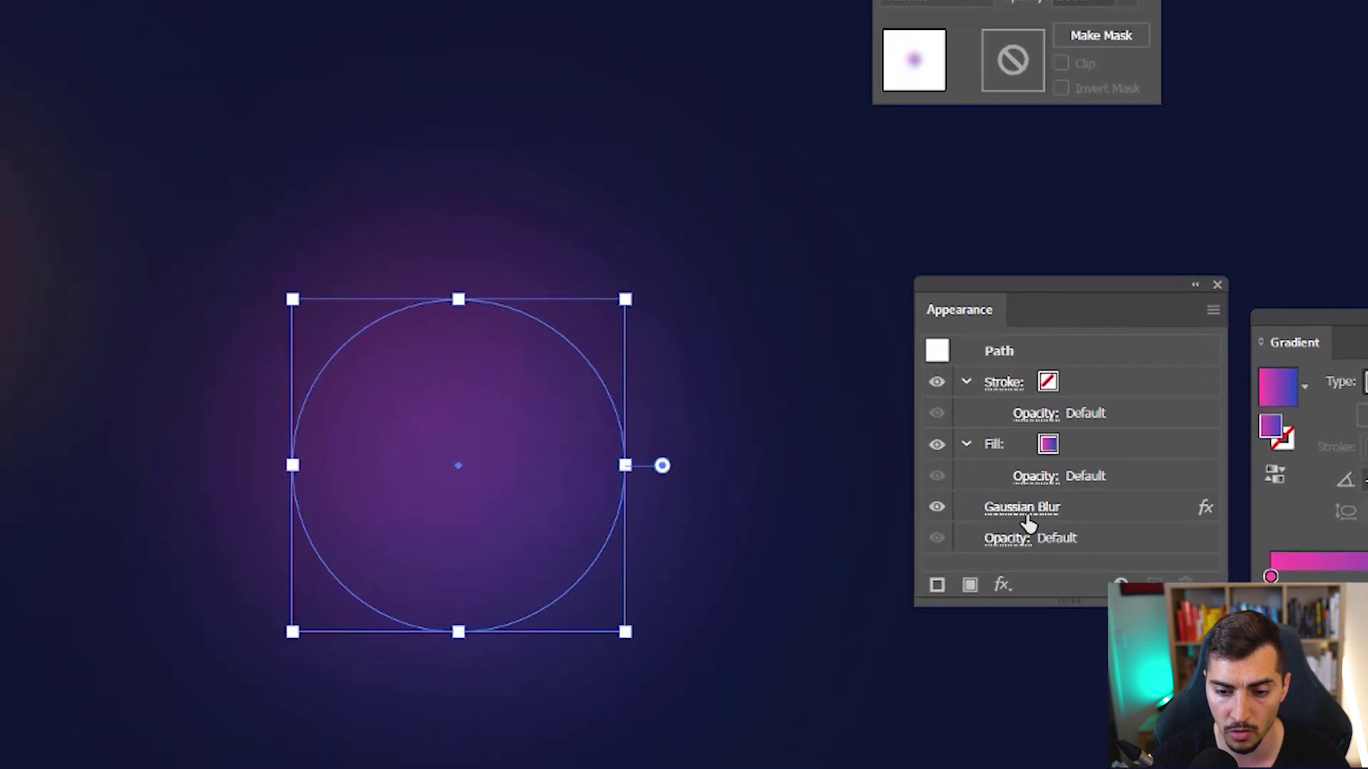
Reduce the pink-blue circle's Gaussian Blur radius to about 80.7 pixels.
left_click(1028, 524)
left_click_drag(1038, 449, 696, 333)
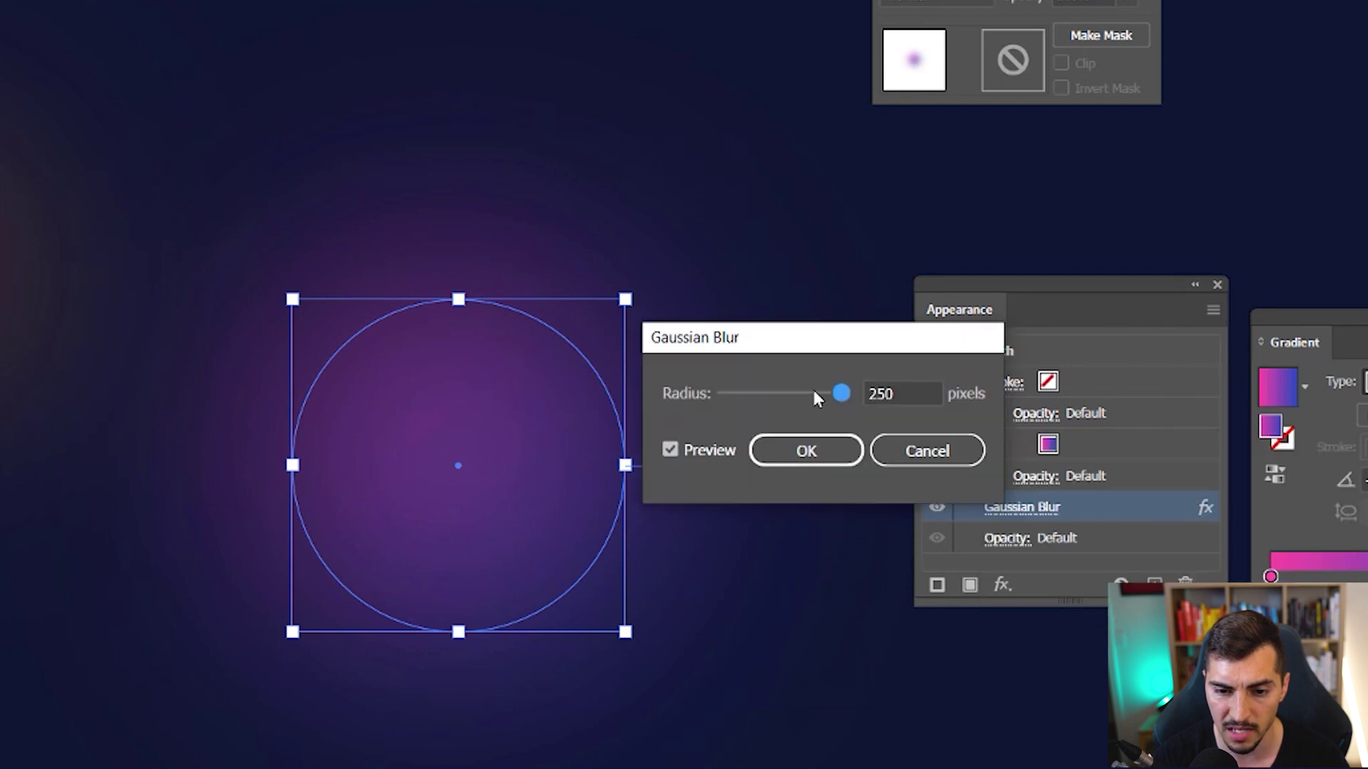
left_click_drag(818, 392, 760, 393)
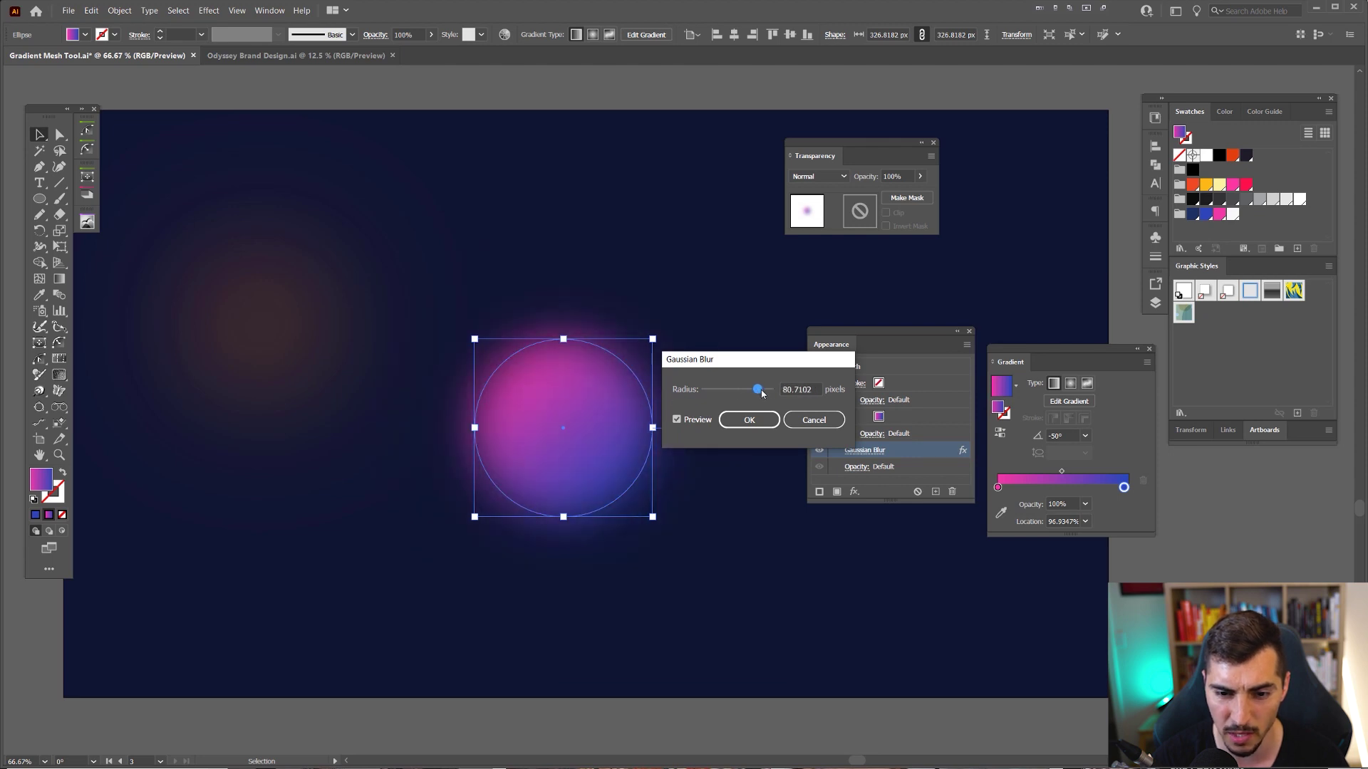
left_click(755, 423)
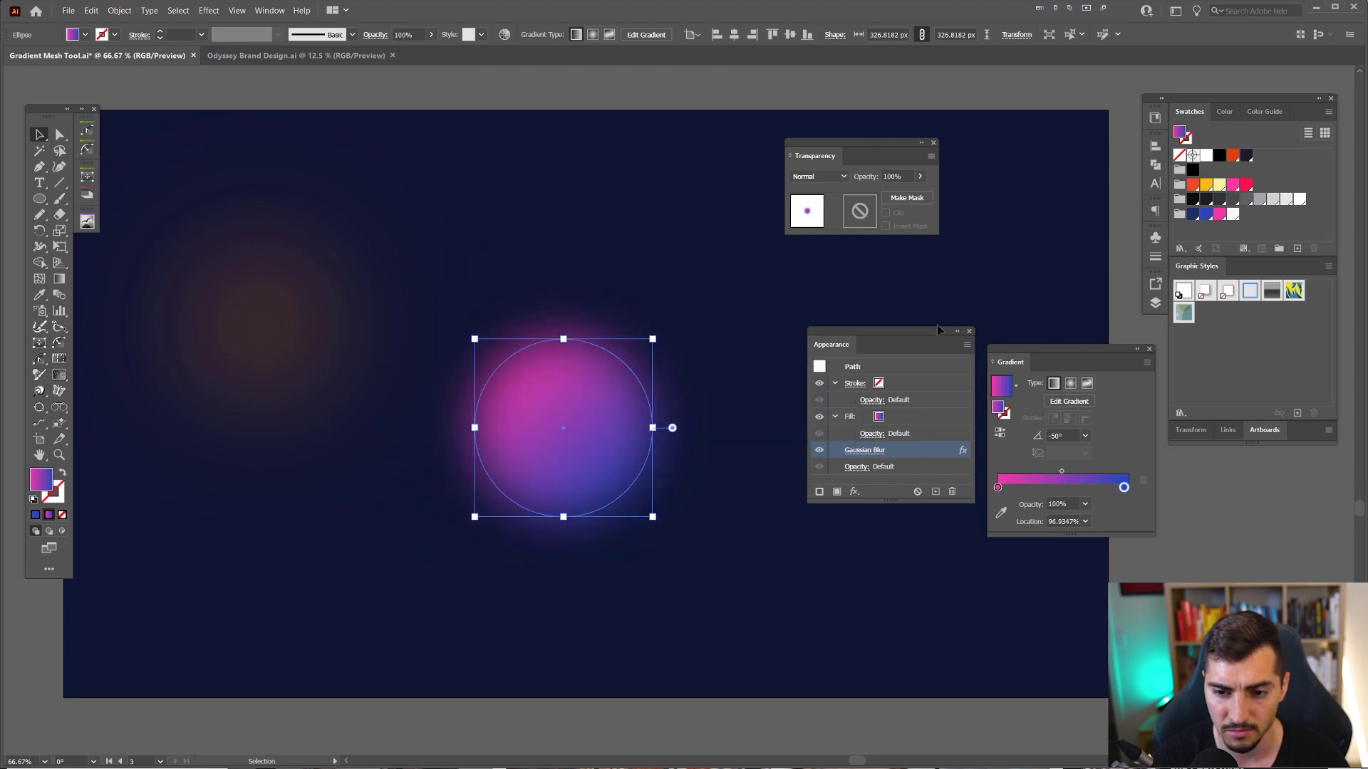
Move the orange circle further left and down, toward the same height as the pink-blue circle.
key("Tab")
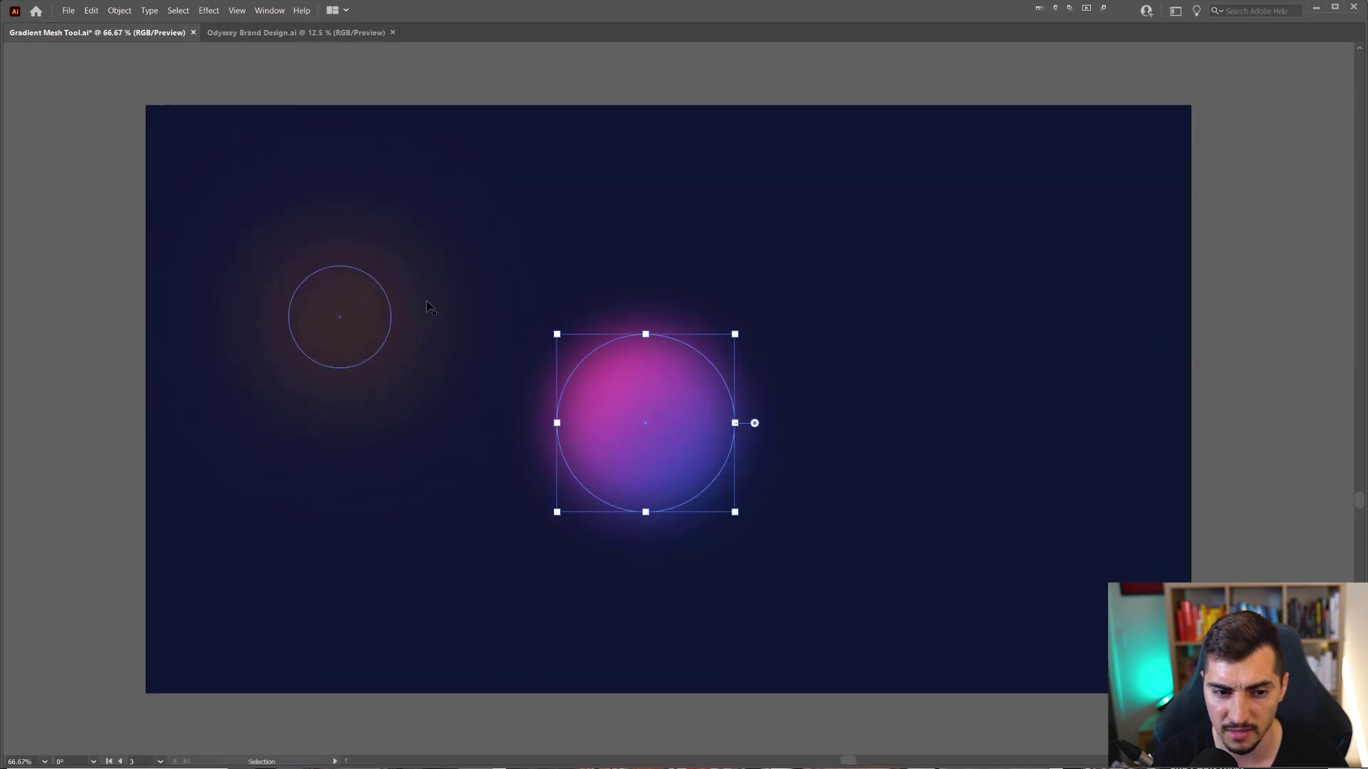
left_click(426, 306)
scroll(386, 307, "down", 1)
left_click_drag(381, 310, 332, 395)
key("Tab")
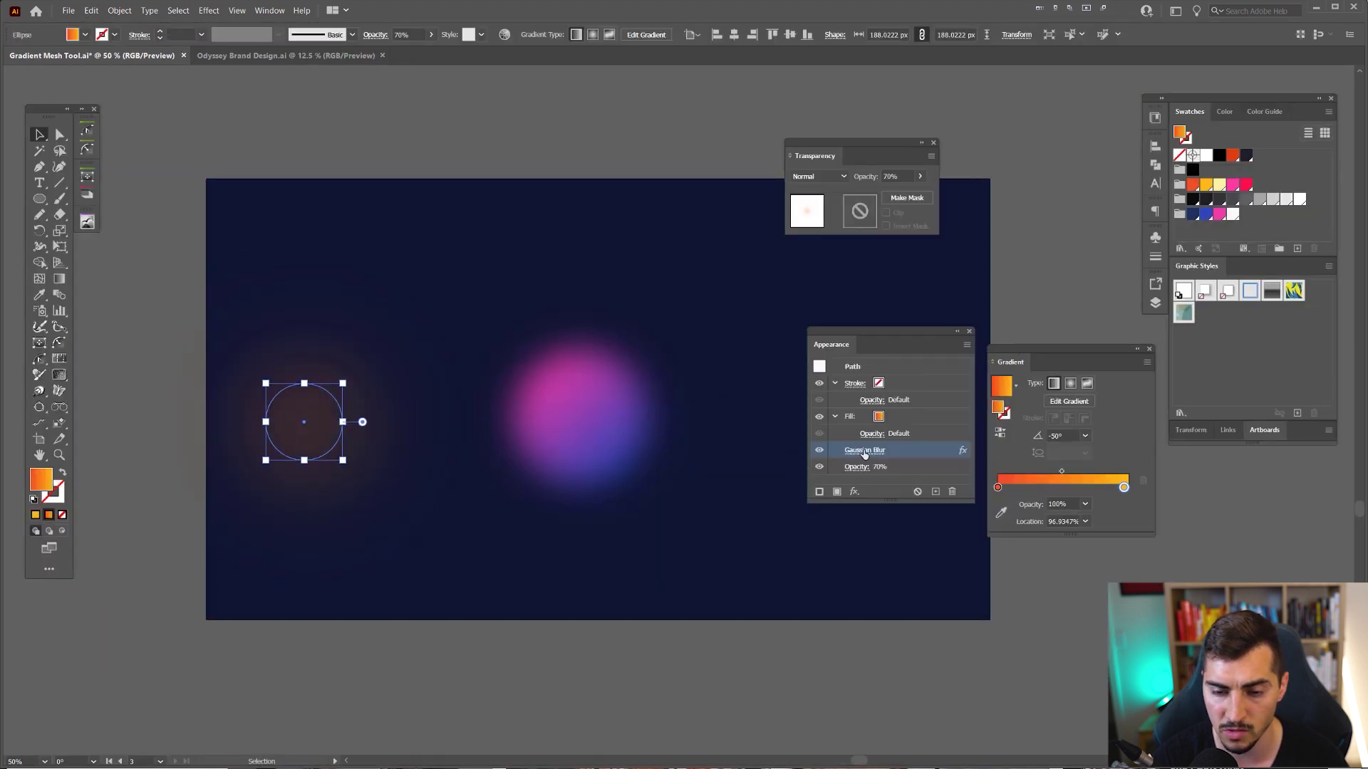
Reduce the orange circle's Gaussian Blur radius to about 75.5 pixels and enlarge the circle slightly.
left_click(865, 450)
left_click_drag(738, 389, 755, 392)
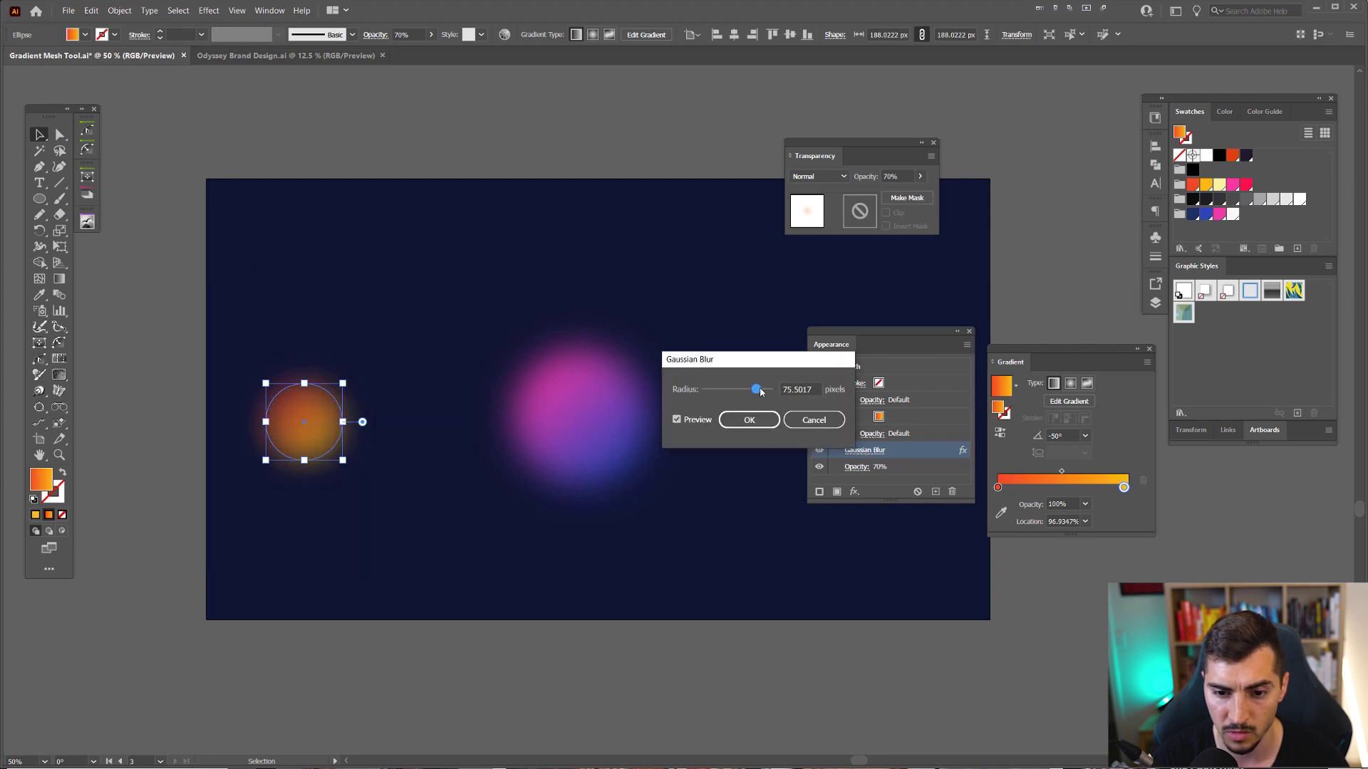
left_click(749, 419)
left_click_drag(343, 383, 418, 433)
Select both blurred circles and scale them up together proportionally with the panels hidden.
left_click(611, 372)
key("Tab")
left_click_drag(666, 257, 841, 217)
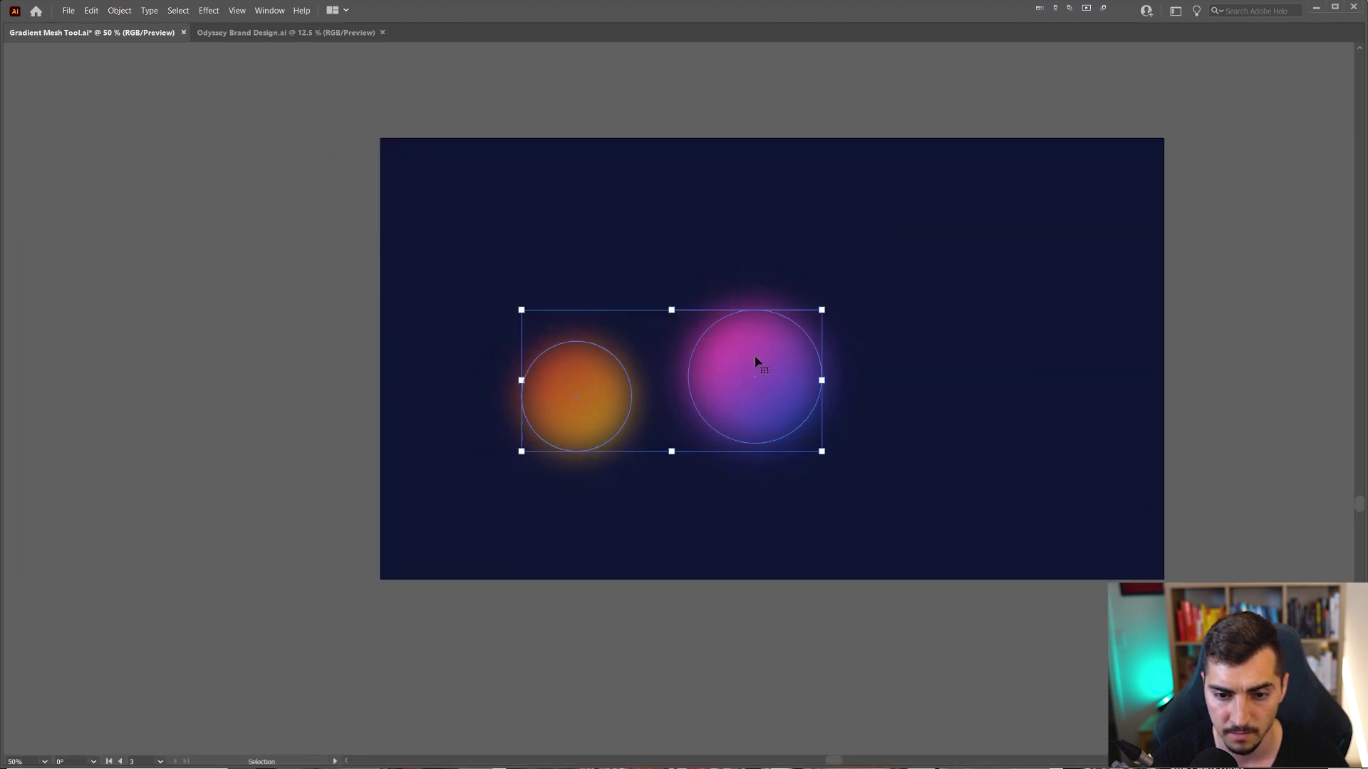
left_click_drag(821, 381, 966, 214, "shift")
left_click(842, 322)
scroll(885, 296, "up", 1)
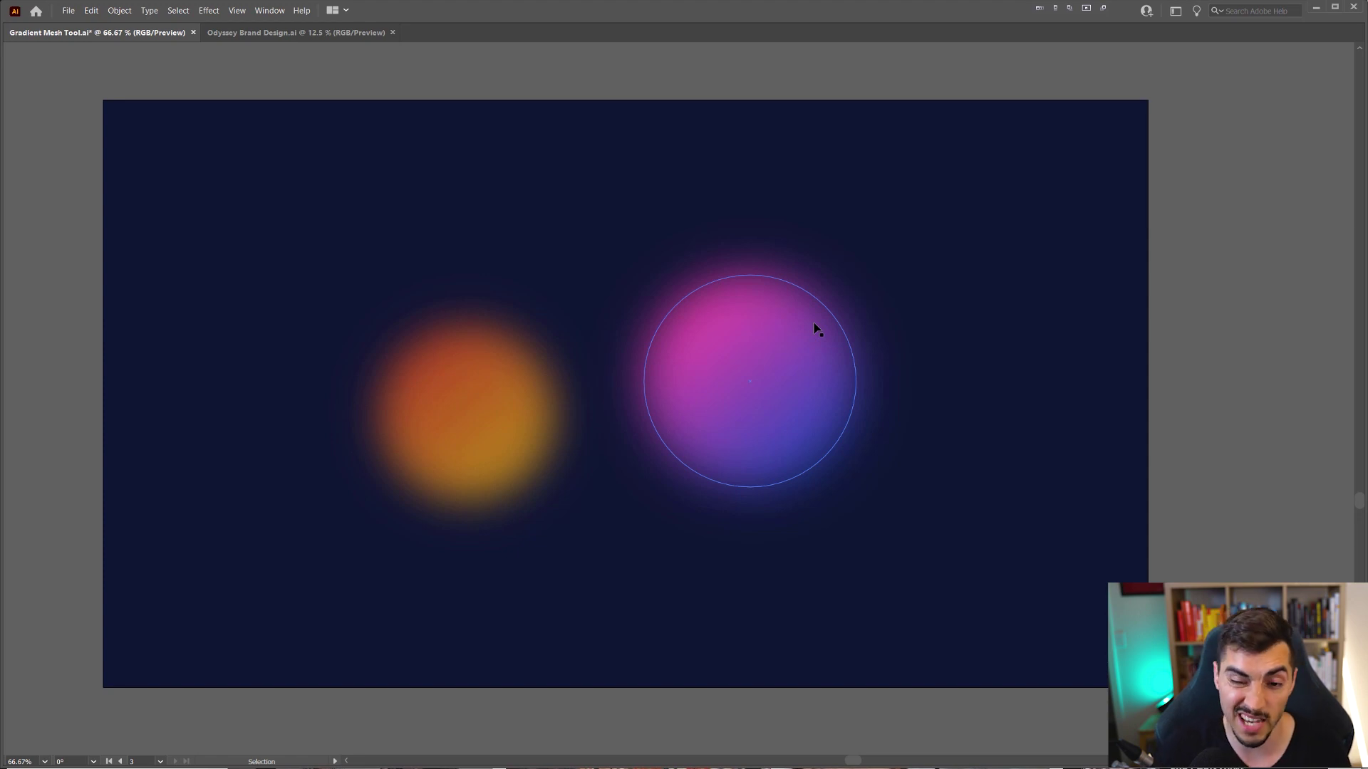
Place the orange circle over the upper-left part of the pink-blue circle and bring the panels back.
left_click_drag(541, 370, 755, 300)
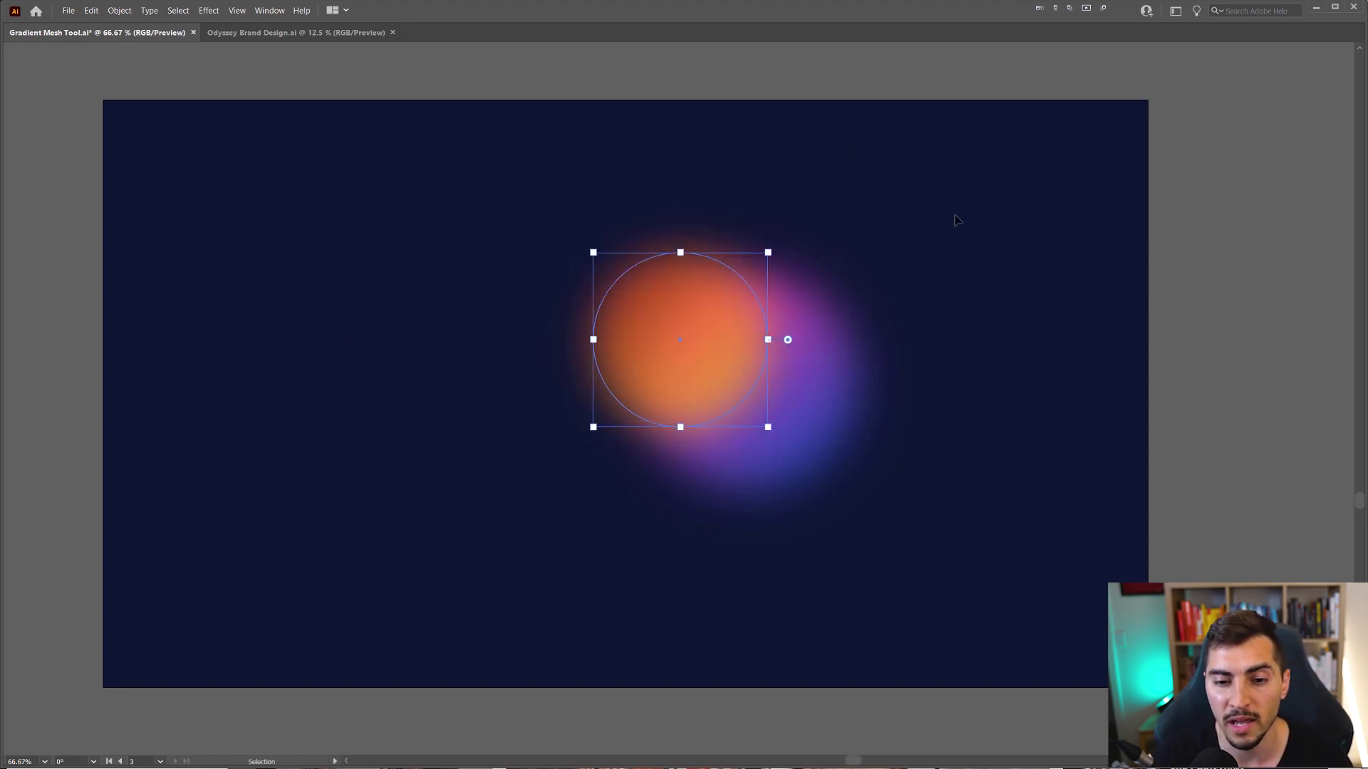
left_click(995, 197)
key("Tab")
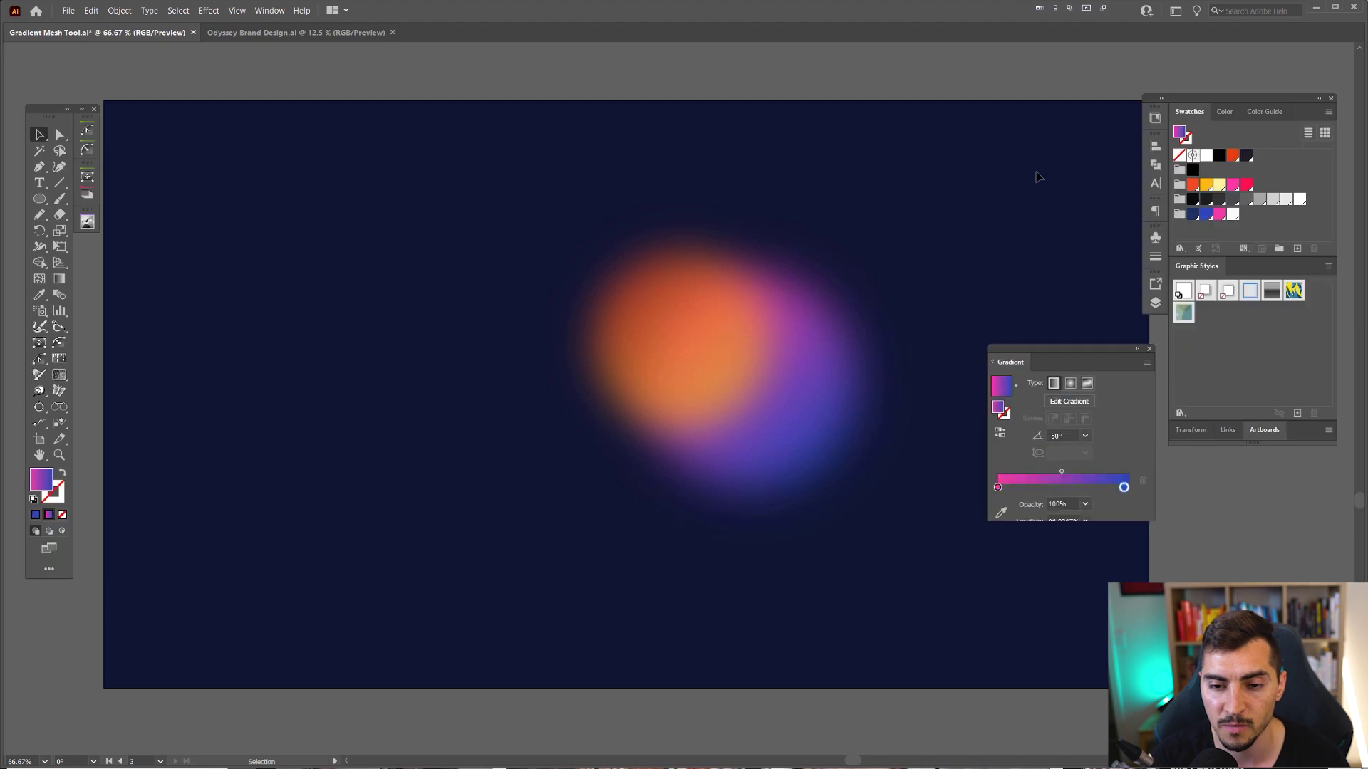
Set the orange circle's blending mode to Overlay and inspect the blend with nothing selected.
left_click(689, 327)
left_click_drag(959, 332, 1126, 215)
left_click(844, 177)
left_click(822, 305)
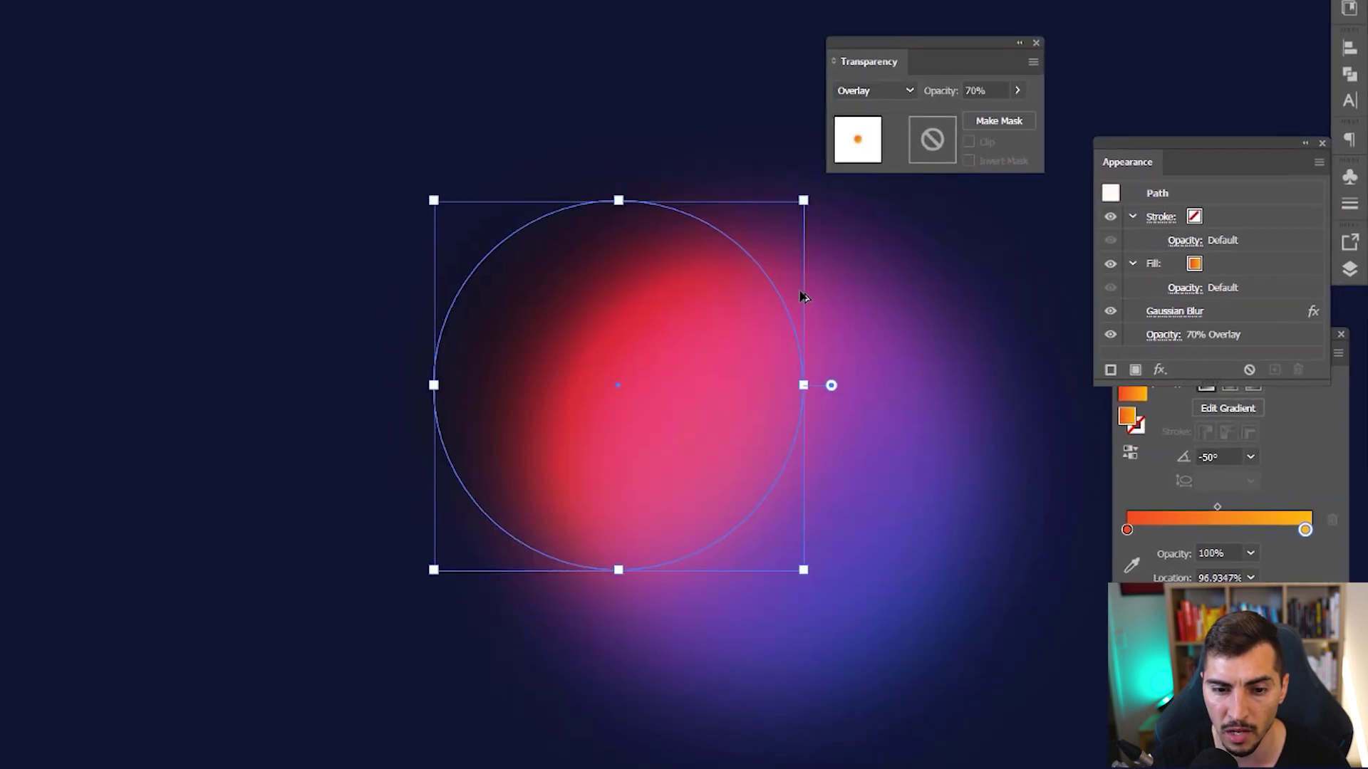
left_click_drag(611, 146, 569, 131)
key("ctrl+z")
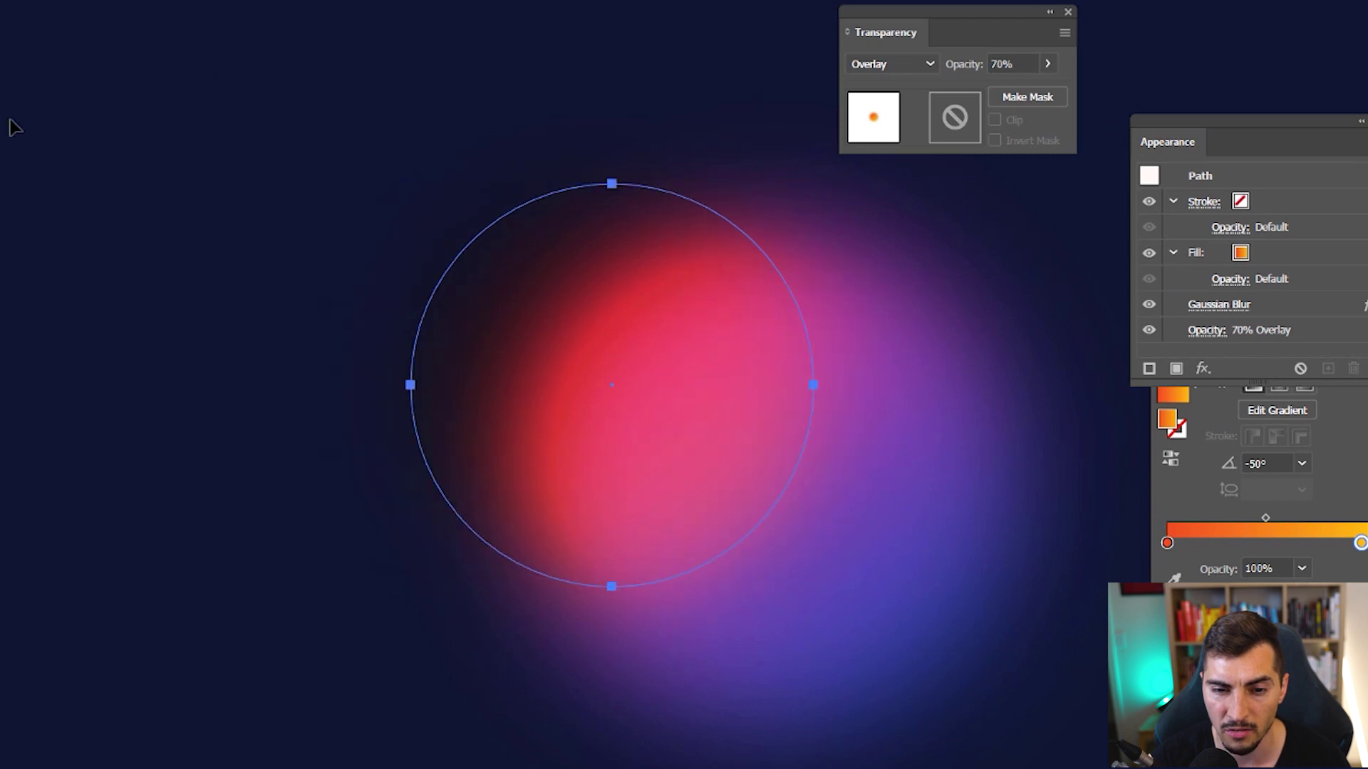
left_click(20, 123)
scroll(24, 124, "down", 2)
scroll(24, 124, "up", 1)
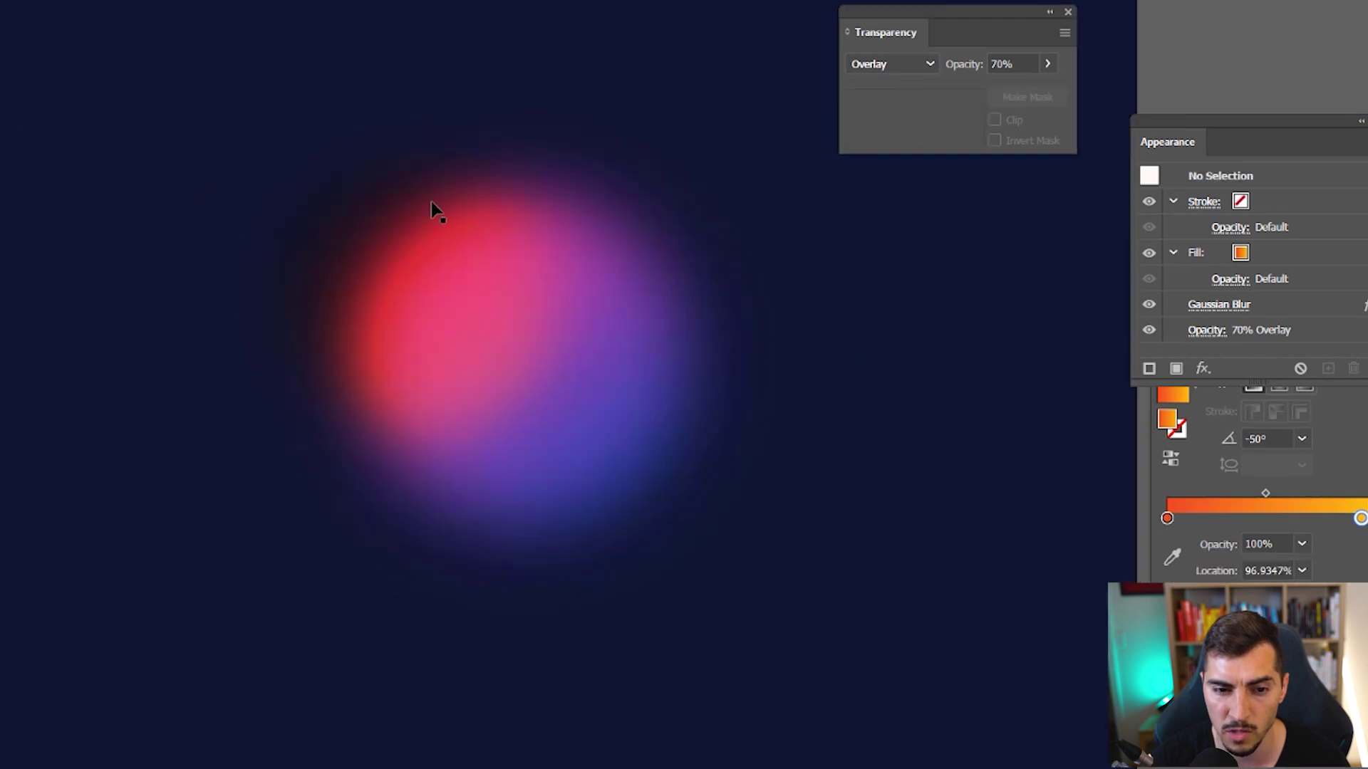
Change the orange circle's blending mode to Color Dodge.
left_click(359, 218)
scroll(359, 218, "up", 1)
scroll(892, 65, "up", 1)
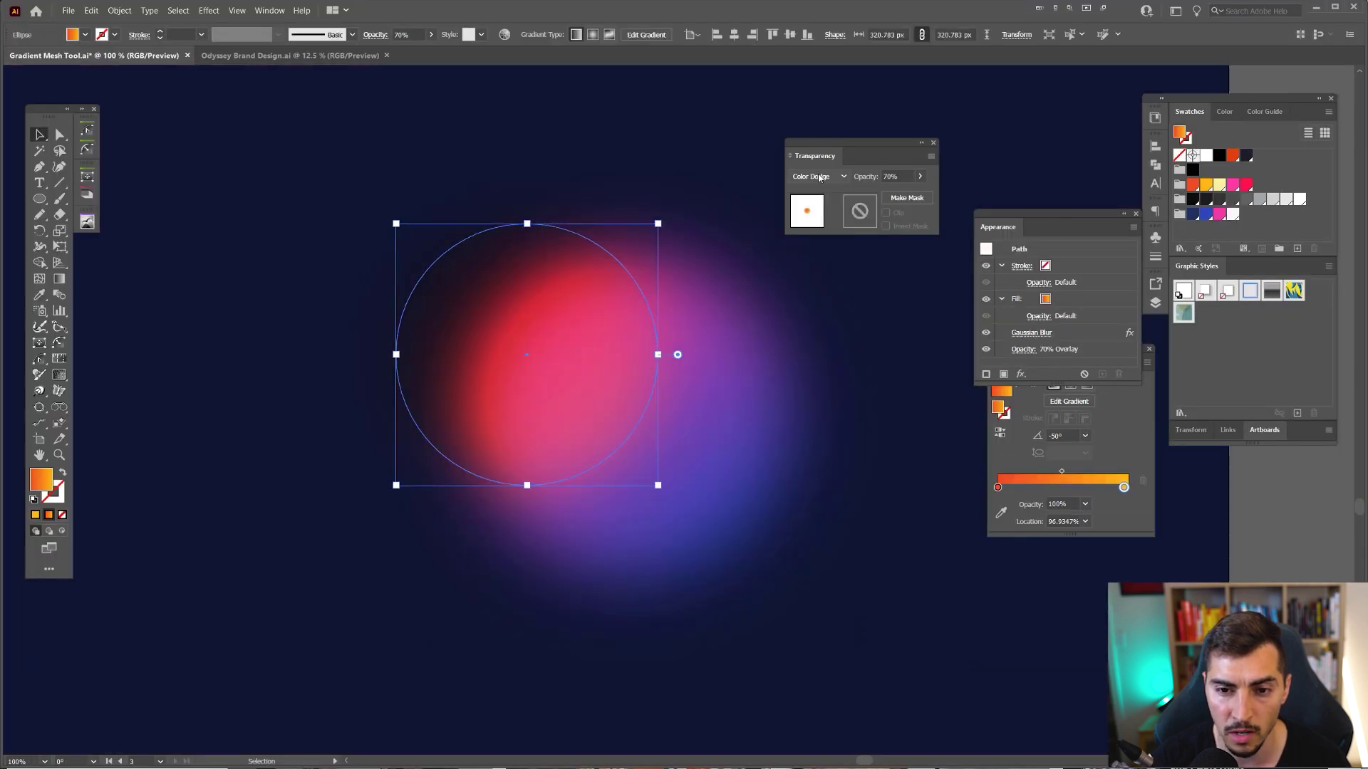
Try the Soft Light blending mode on the orange circle, and undo the change.
left_click(819, 178)
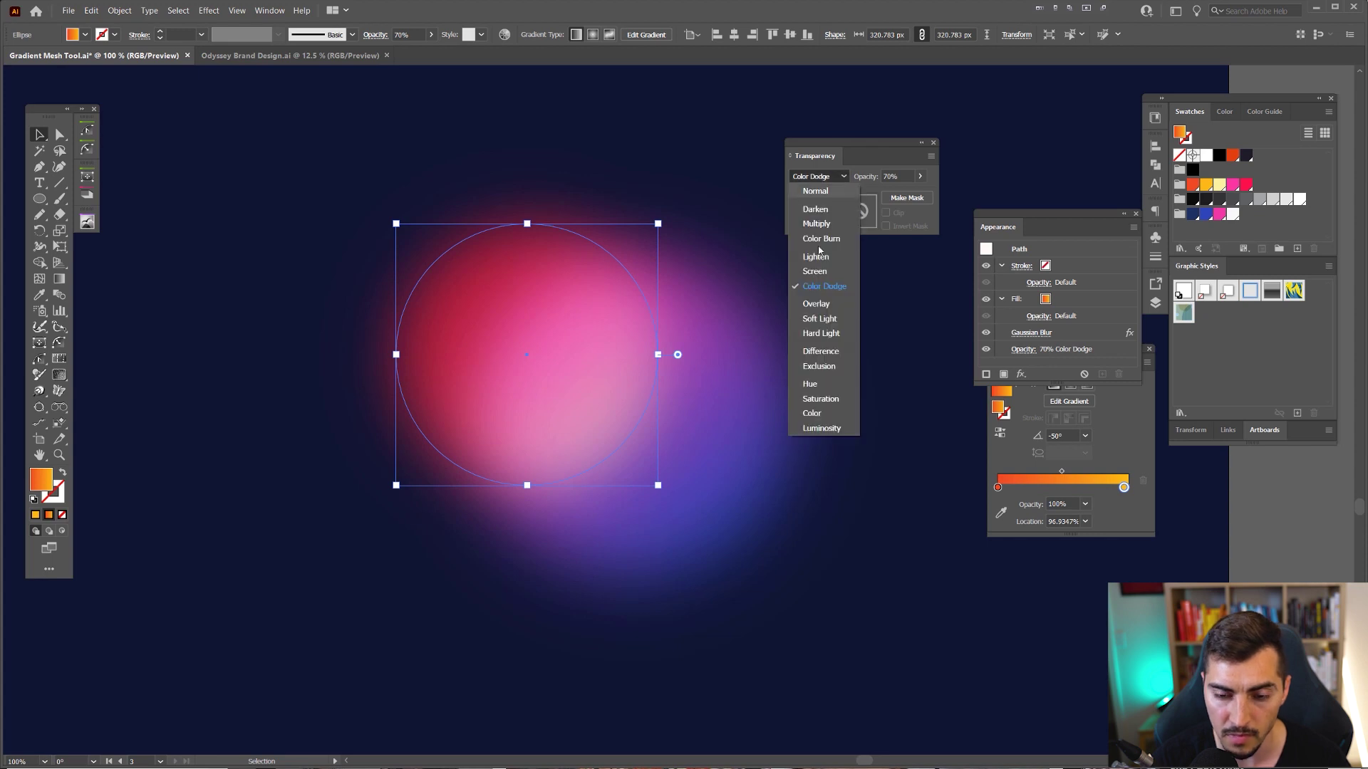
left_click(819, 319)
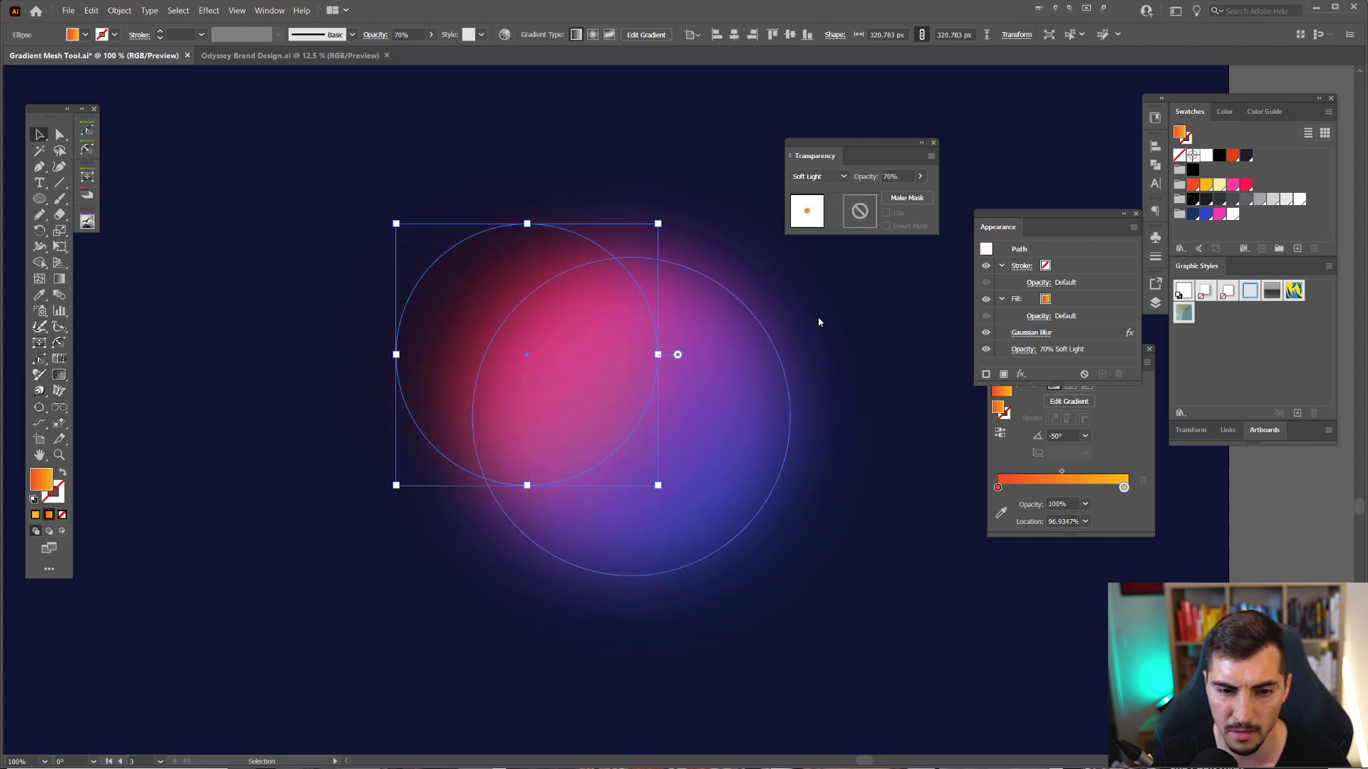
scroll(588, 219, "down", 1)
key("ctrl+z")
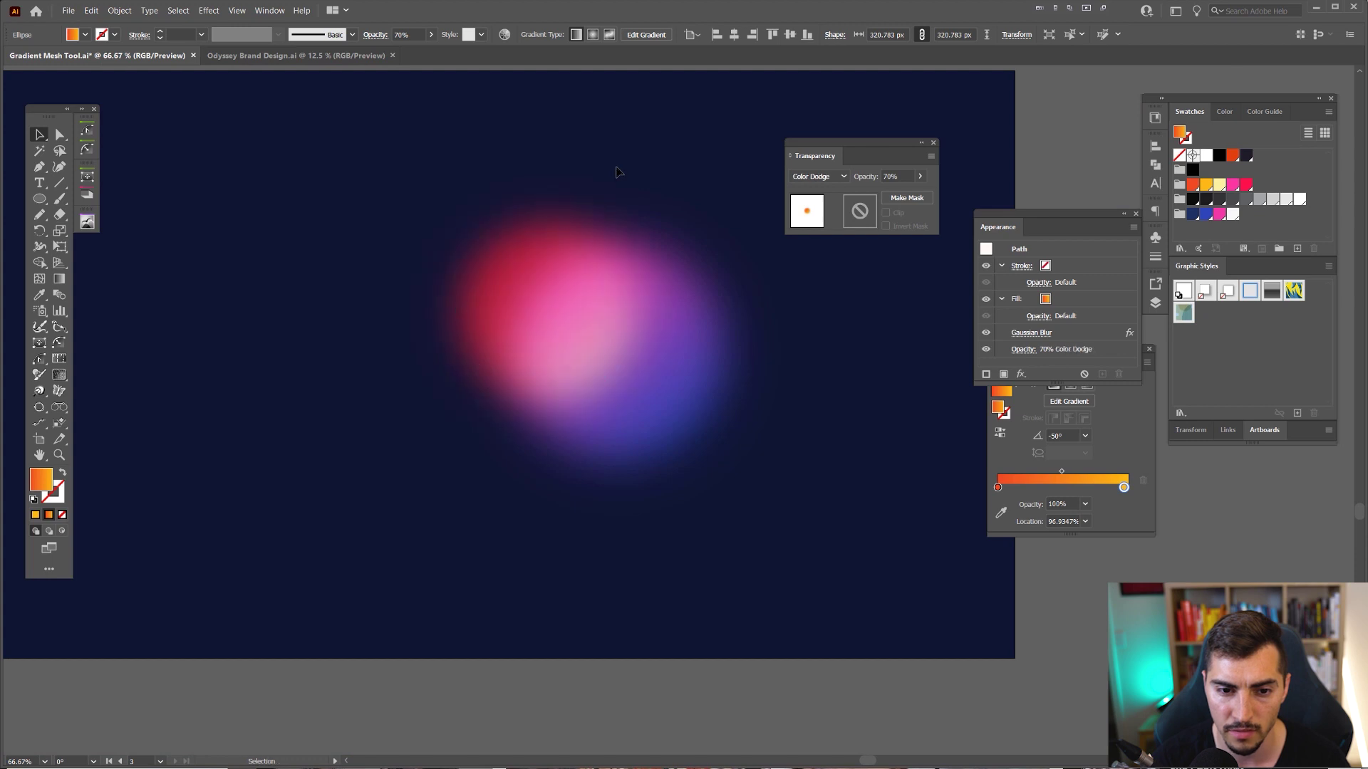
Scale both circles up together until the pink-blue circle is about 507 px wide.
scroll(617, 172, "down", 3)
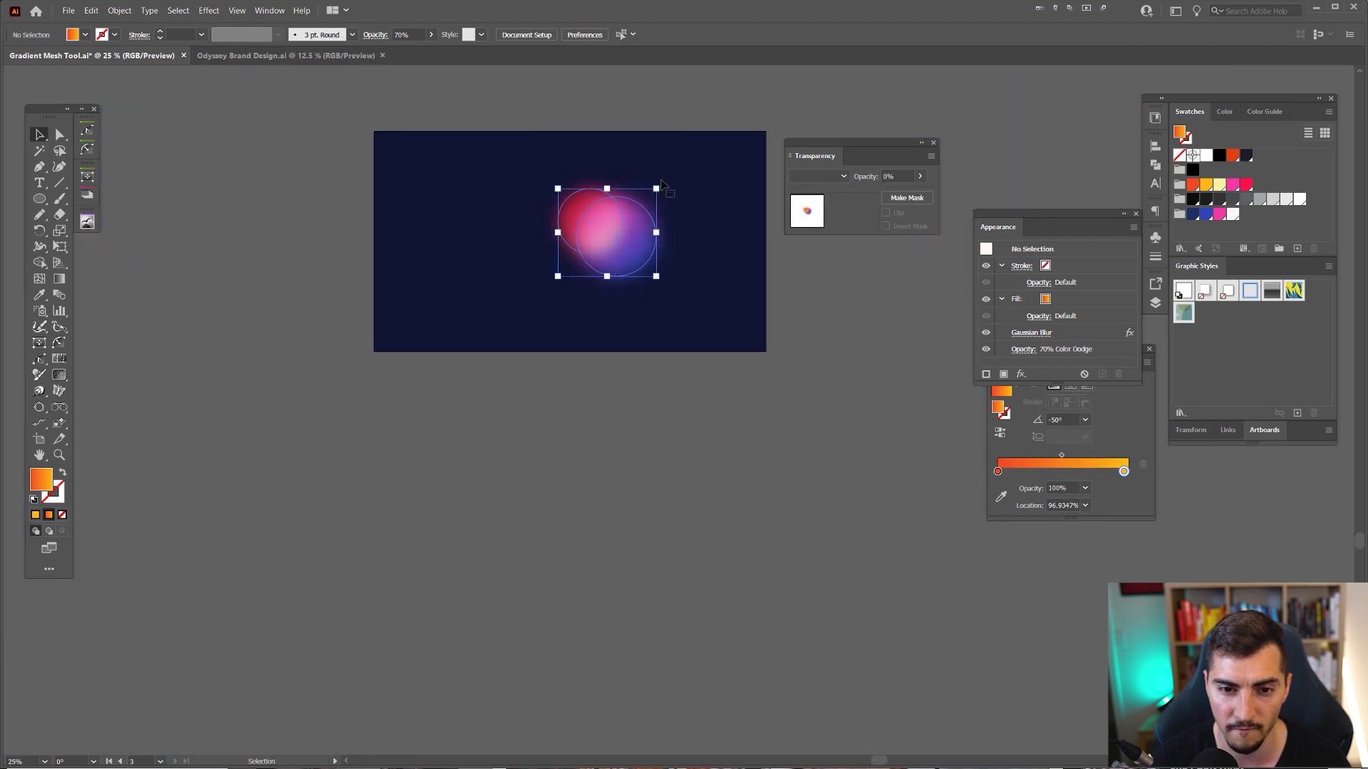
left_click_drag(656, 189, 671, 171)
left_click(728, 233)
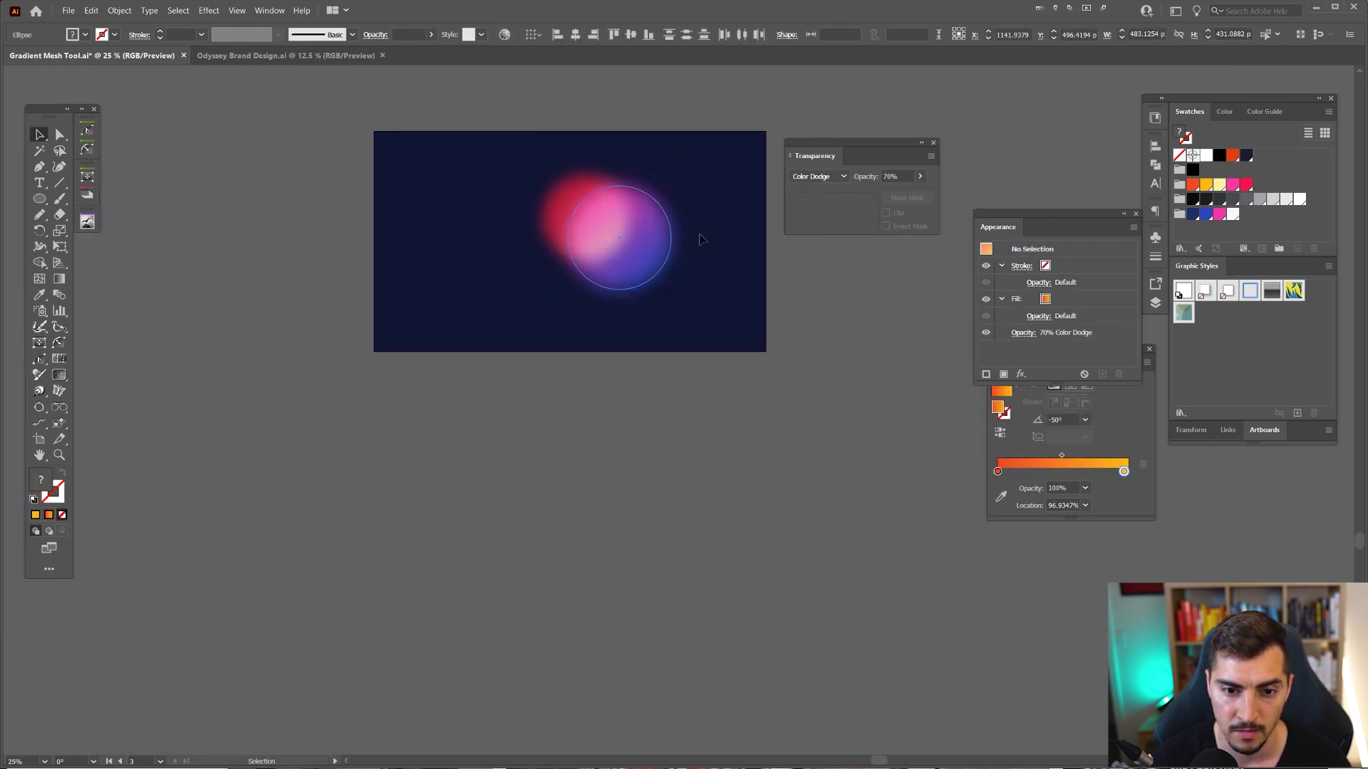
Enlarge only the pink-blue circle proportionally toward the lower right and view the artwork with the panels hidden.
left_click(659, 251)
left_click_drag(672, 290, 705, 320)
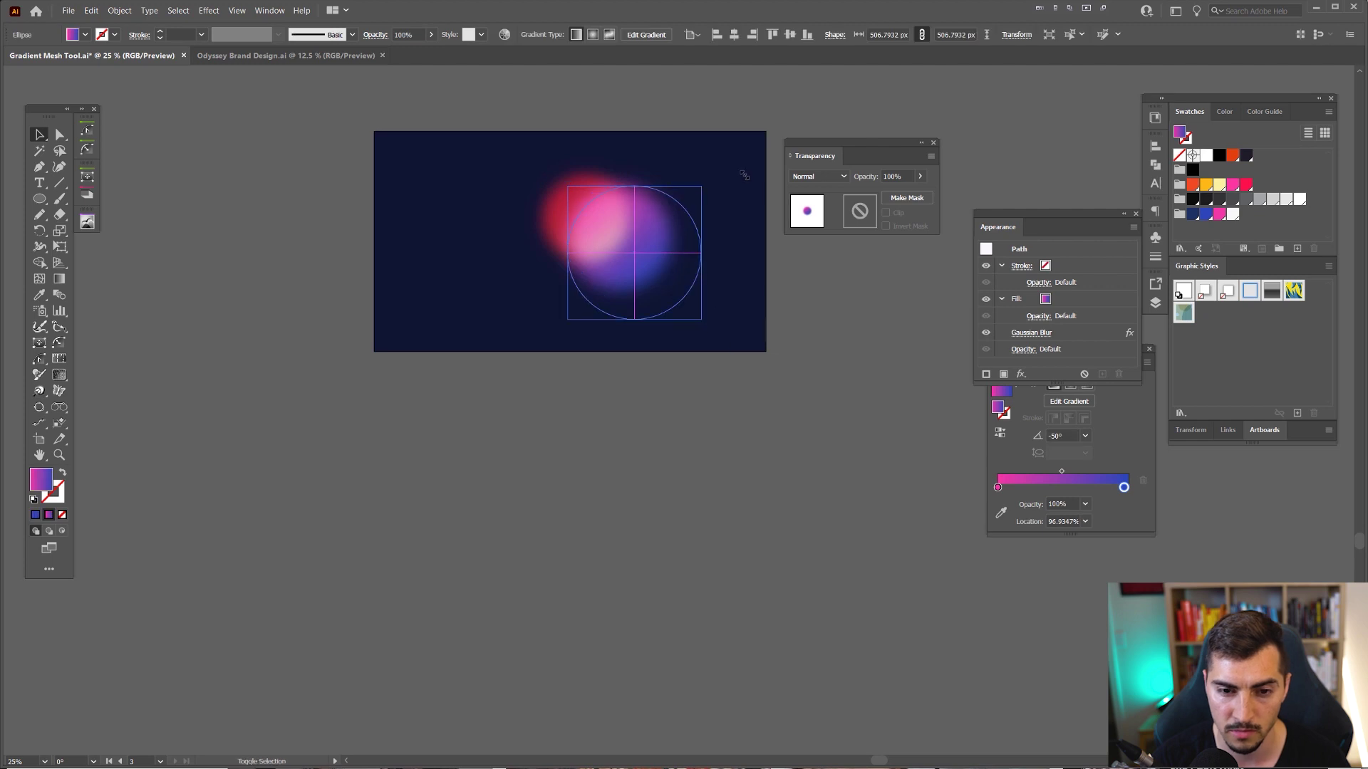
left_click(738, 171)
left_click_drag(668, 146, 715, 213)
scroll(714, 213, "up", 3)
key("Tab")
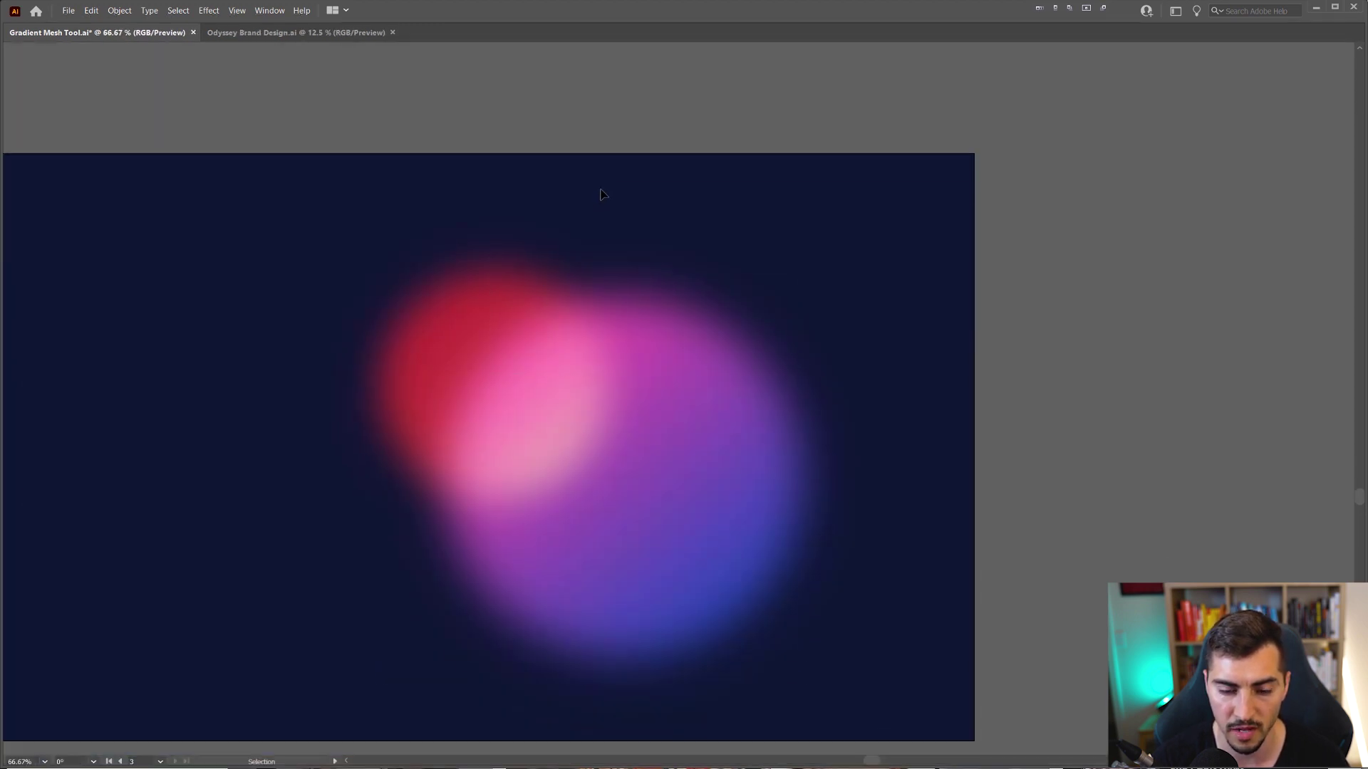